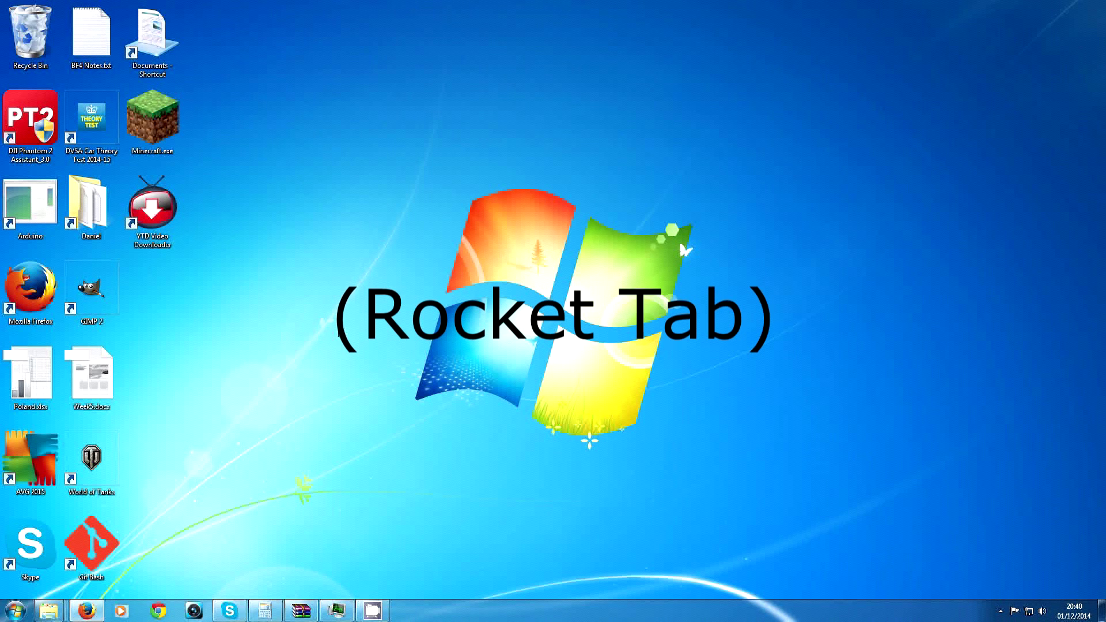
# Open Programs and Features from Control Panel and search installed programs for 'rocket'.
pyautogui.press('super')
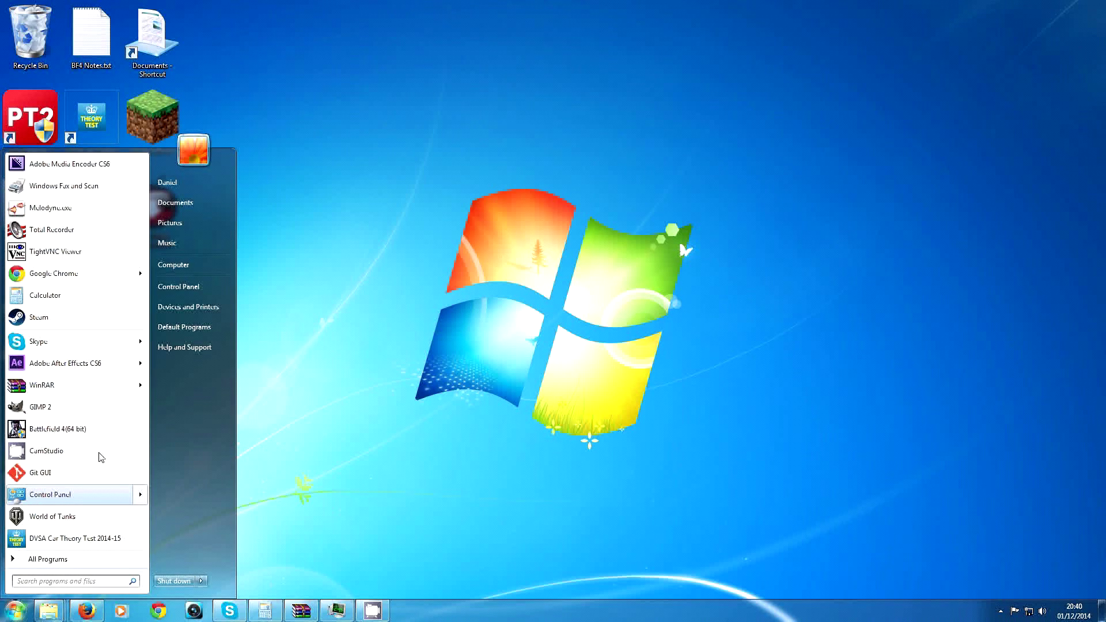
pyautogui.press('Return')
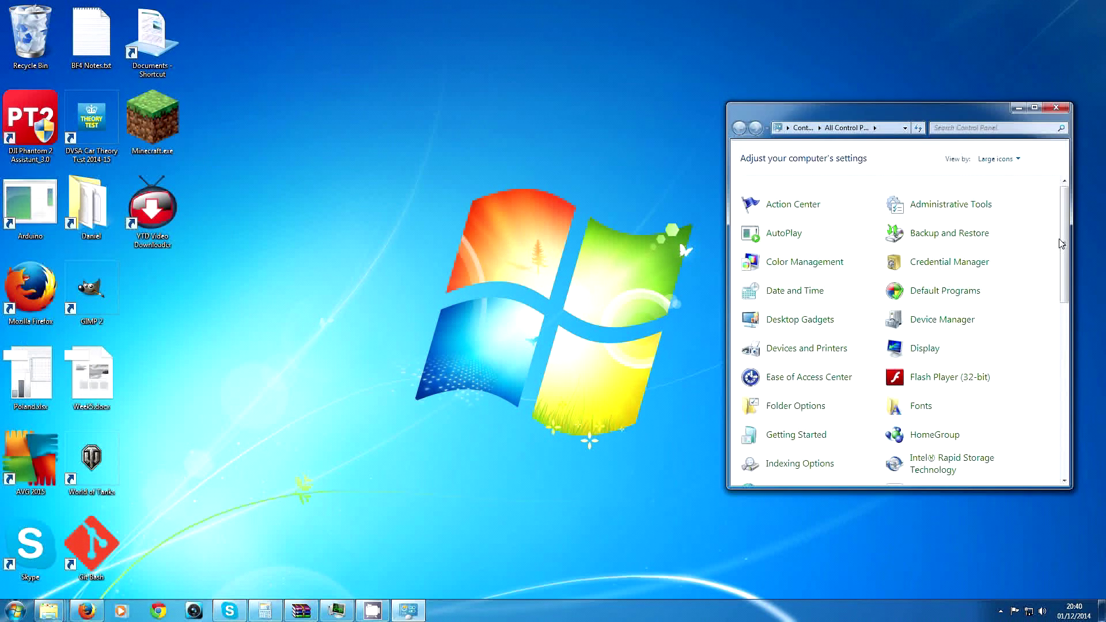
pyautogui.moveTo(1062, 243); pyautogui.dragTo(1046, 375)
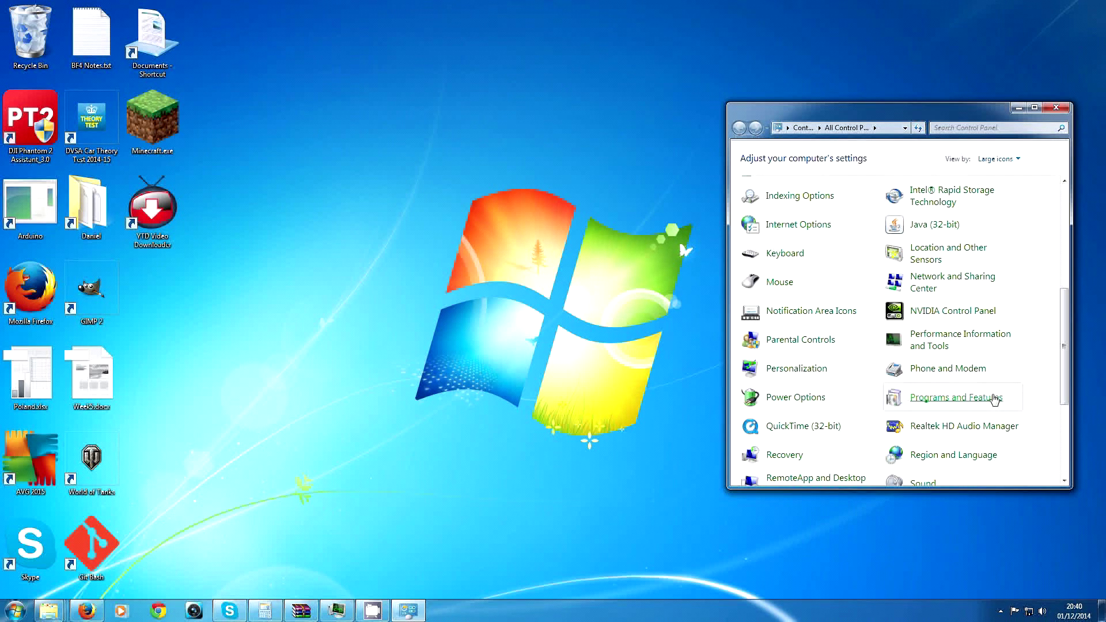
pyautogui.click(995, 398)
pyautogui.write('rocket')
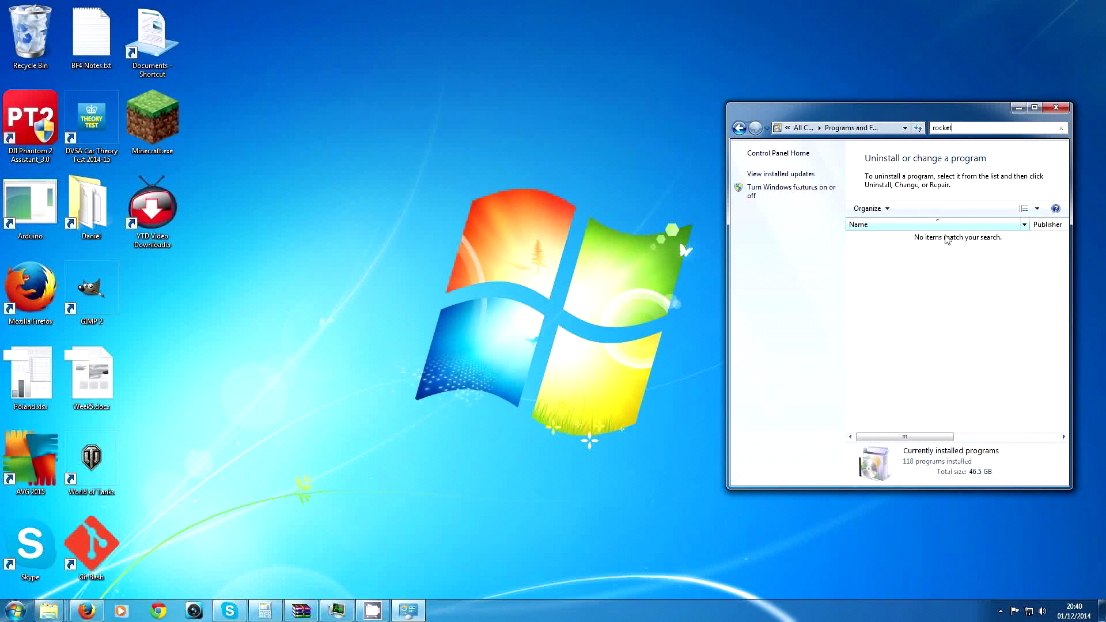
# Maximize and restore the Programs and Features window, then bring up Task Manager.
pyautogui.doubleClick(865, 108)
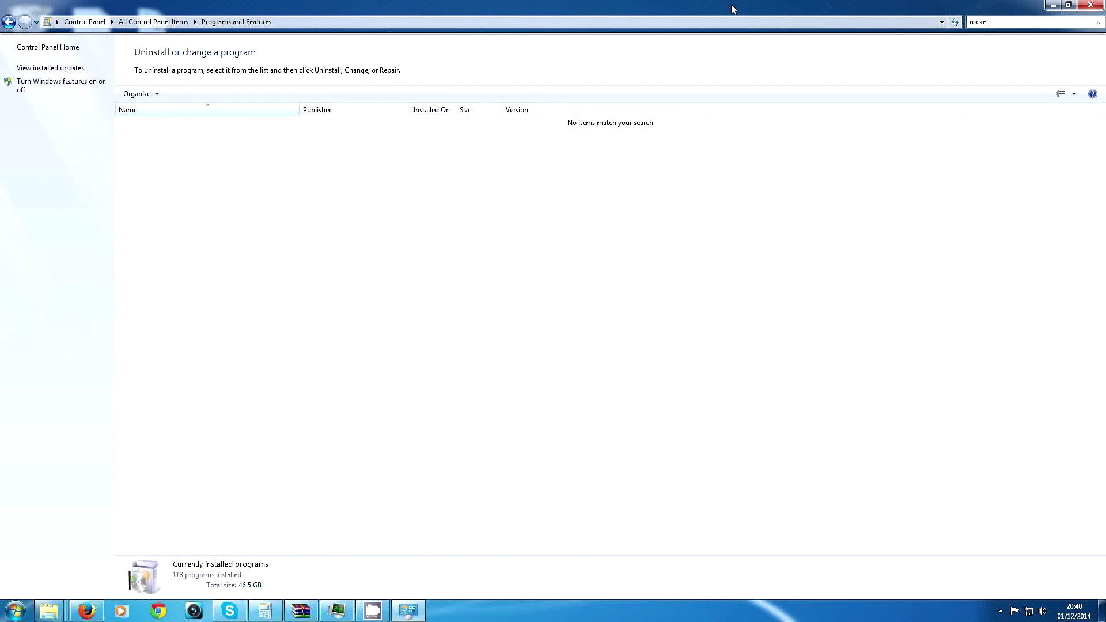
pyautogui.moveTo(733, 8); pyautogui.dragTo(782, 78)
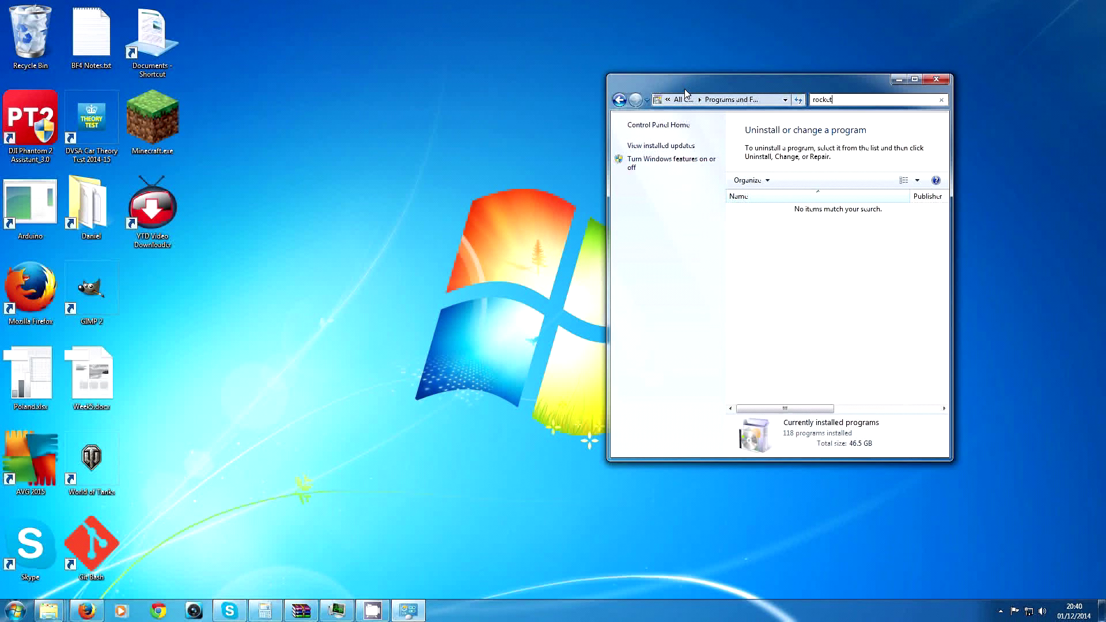
pyautogui.hotkey('ctrl', 'shift', 'Escape')
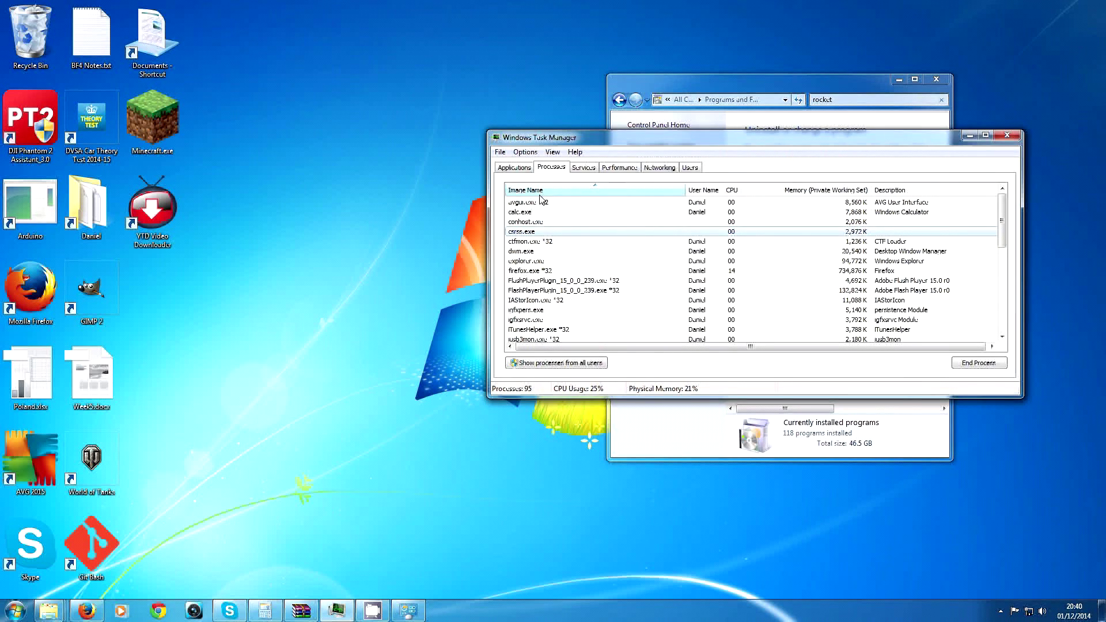
# Sort Task Manager processes alphabetically by image name, check calc.exe and csrss.exe, then launch Chrome.
pyautogui.click(540, 191)
pyautogui.click(540, 190)
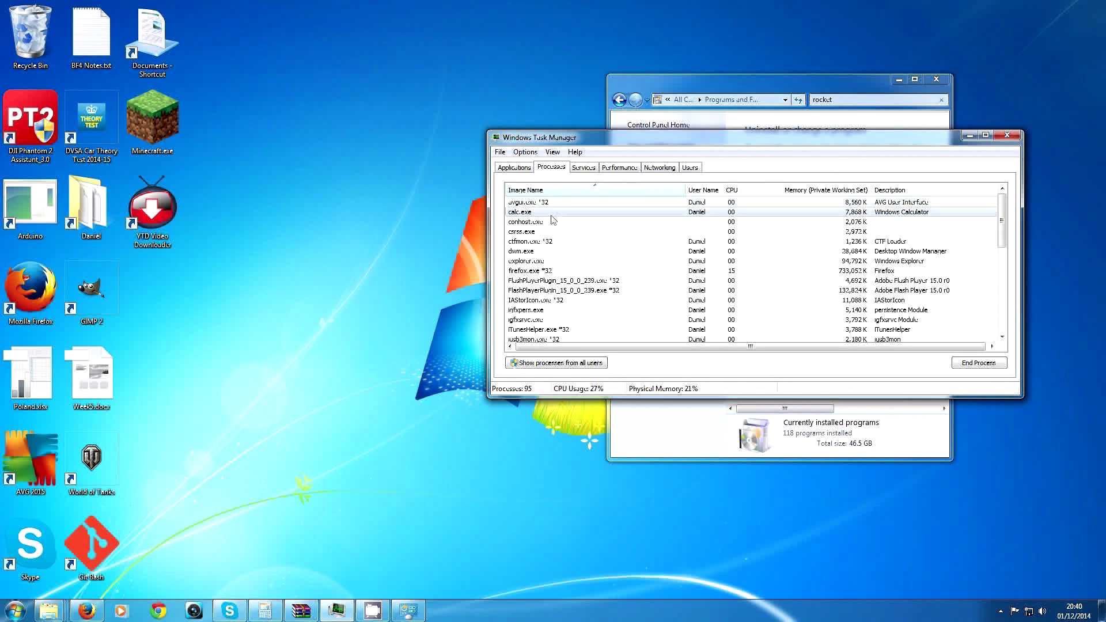
pyautogui.click(549, 213)
pyautogui.click(551, 231)
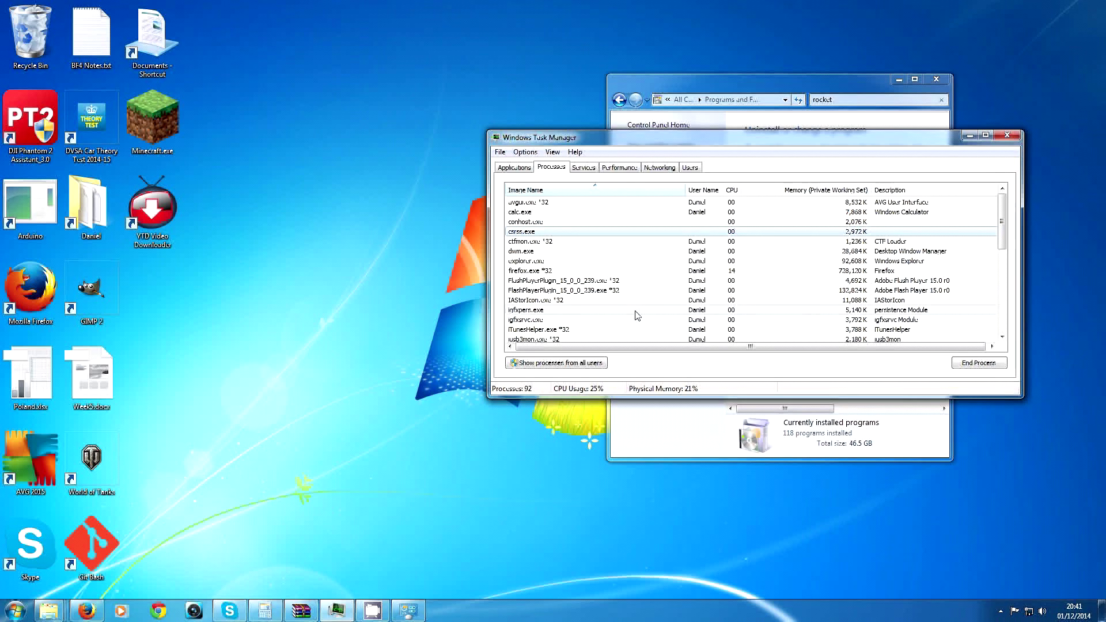
pyautogui.click(161, 606)
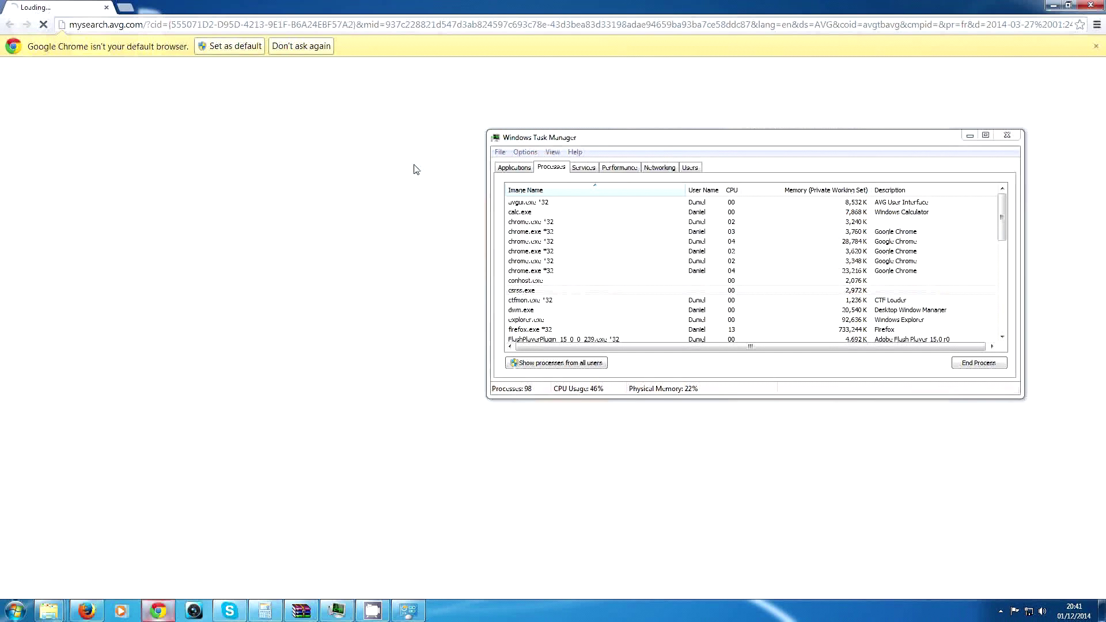
# Try loading google.com in Chrome, then close the Chrome window.
pyautogui.write('google.com')
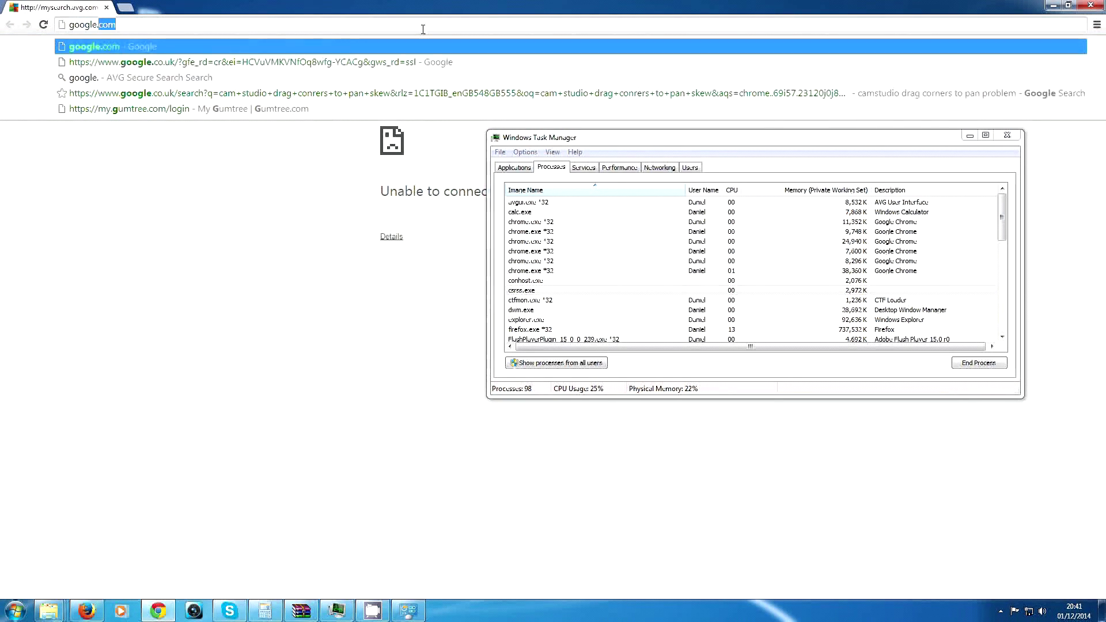
pyautogui.press('Return')
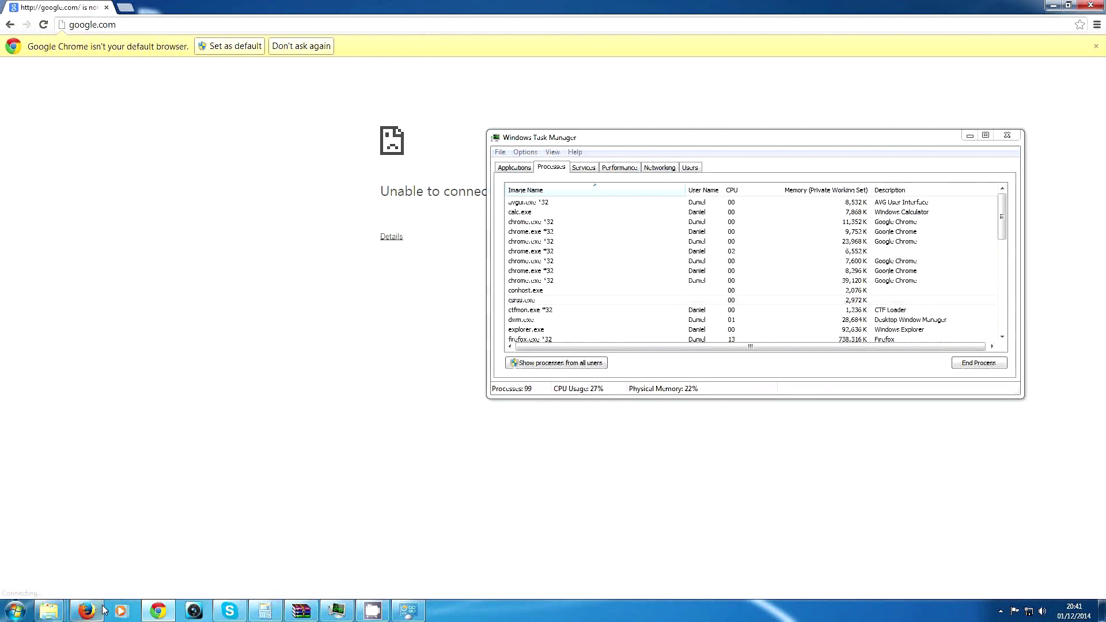
pyautogui.hotkey('alt', 'F4')
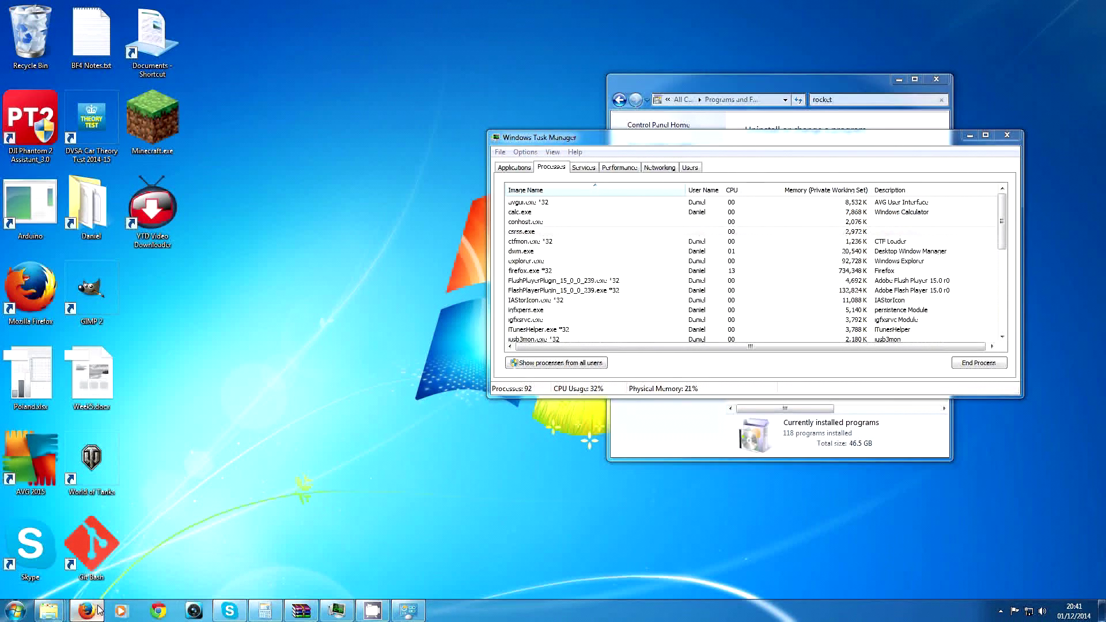
# In Firefox, review the client.exe search results down to the RocketTab\client.exe entry.
pyautogui.hotkey('alt', 'Tab')
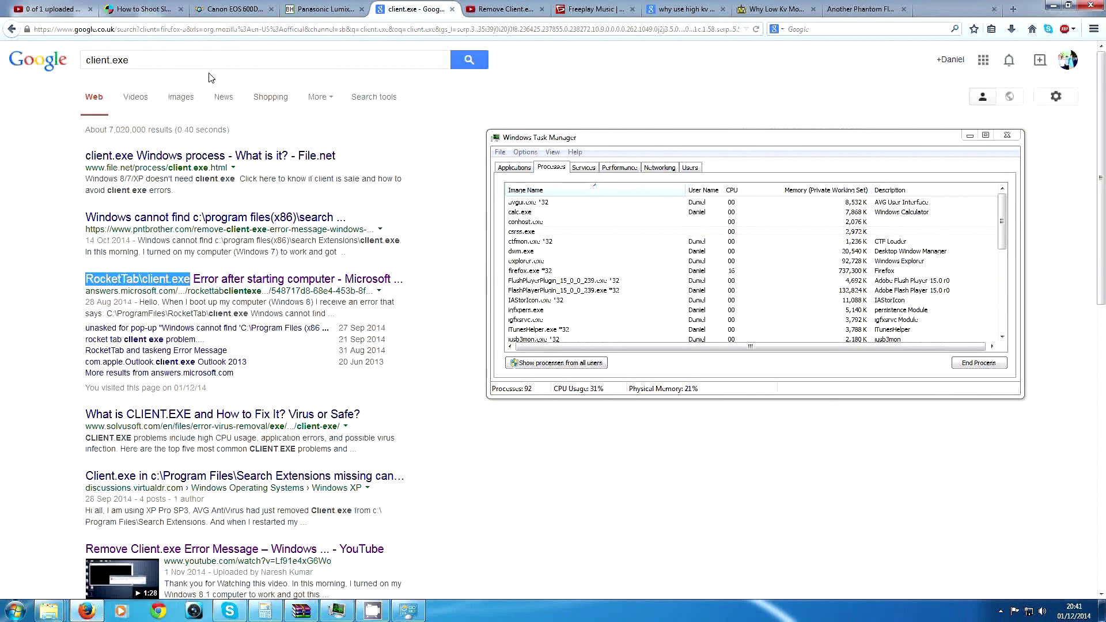
pyautogui.click(166, 60)
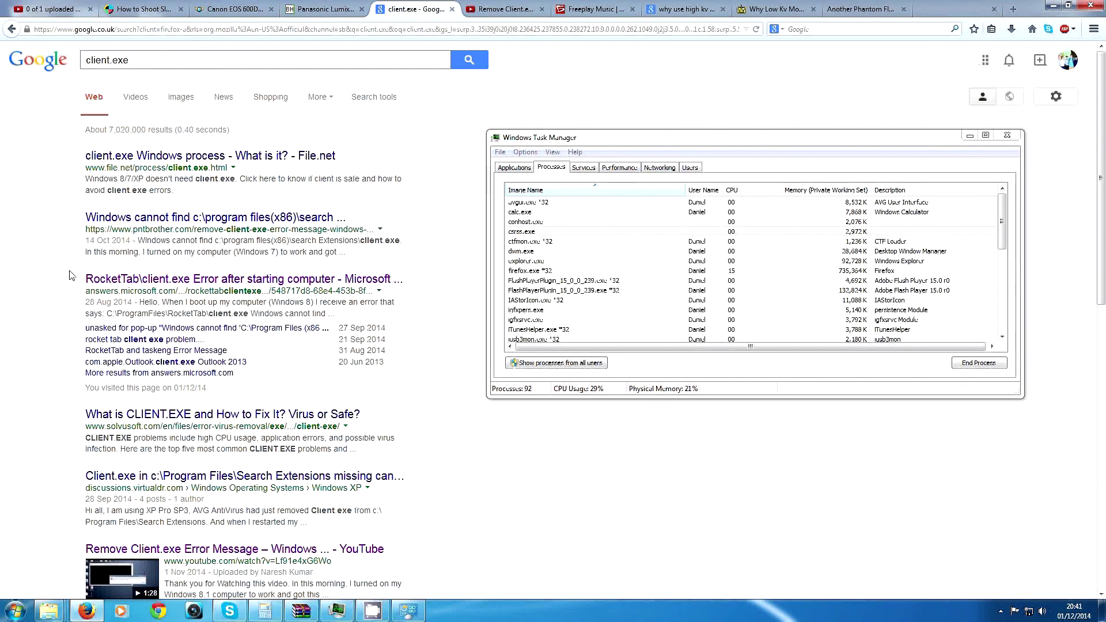
pyautogui.moveTo(72, 275)
pyautogui.mouseDown()
pyautogui.moveTo(203, 287)
pyautogui.moveTo(61, 278)
pyautogui.mouseUp()
pyautogui.click(96, 292)
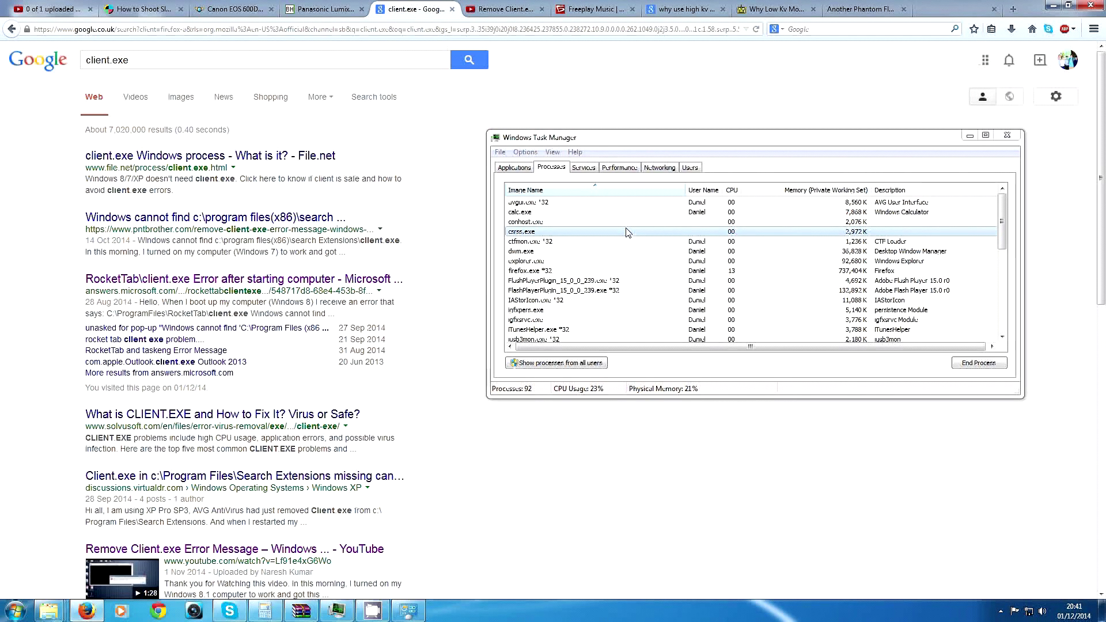
# Browse to C:\Program Files (x86)\Search Extensions and inspect the client.config file.
pyautogui.click(16, 612)
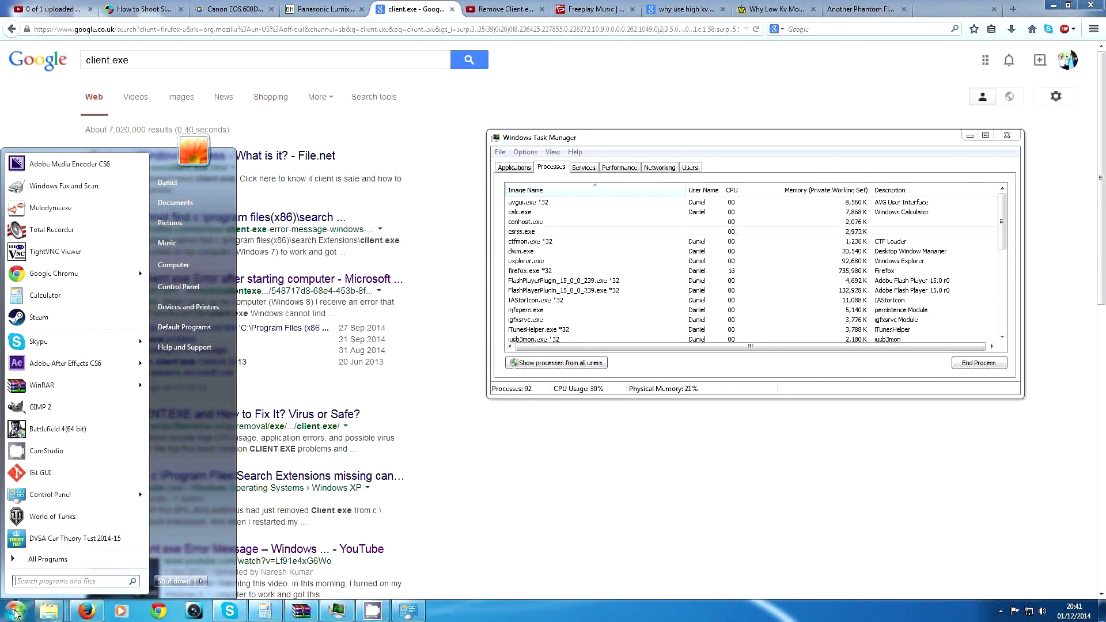
pyautogui.click(175, 264)
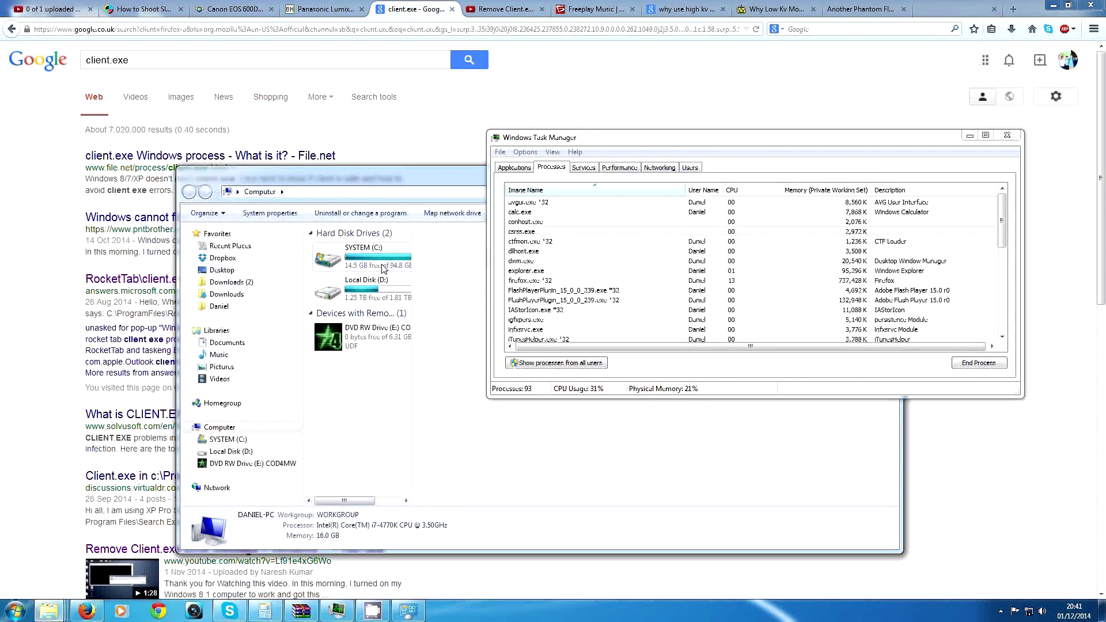
pyautogui.doubleClick(383, 269)
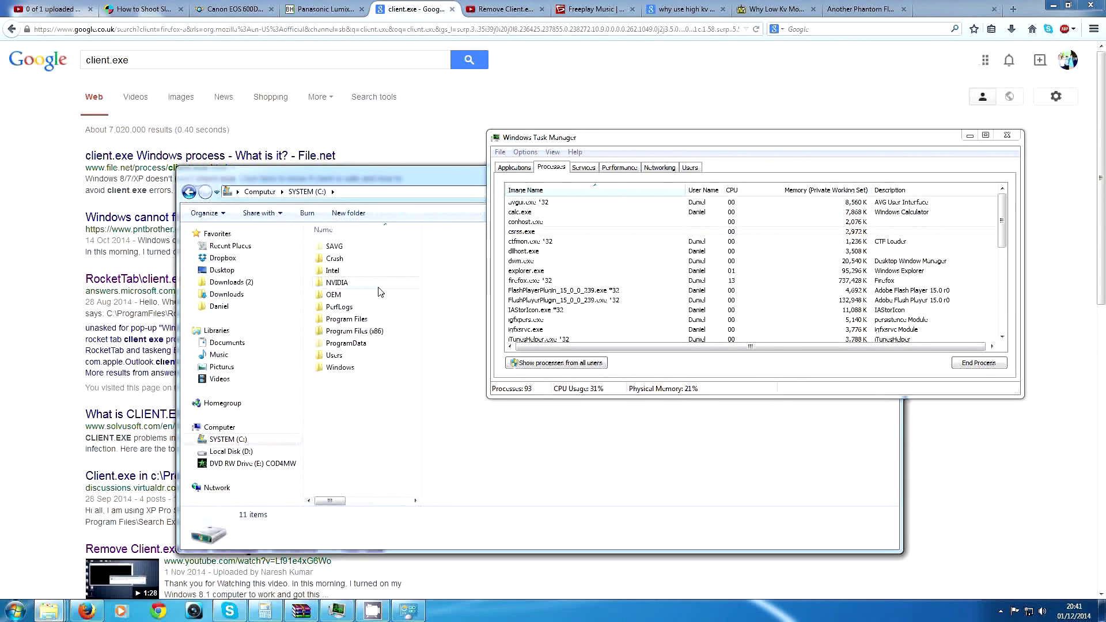
pyautogui.click(390, 334)
pyautogui.doubleClick(390, 334)
pyautogui.scroll(-3, 415, 330)
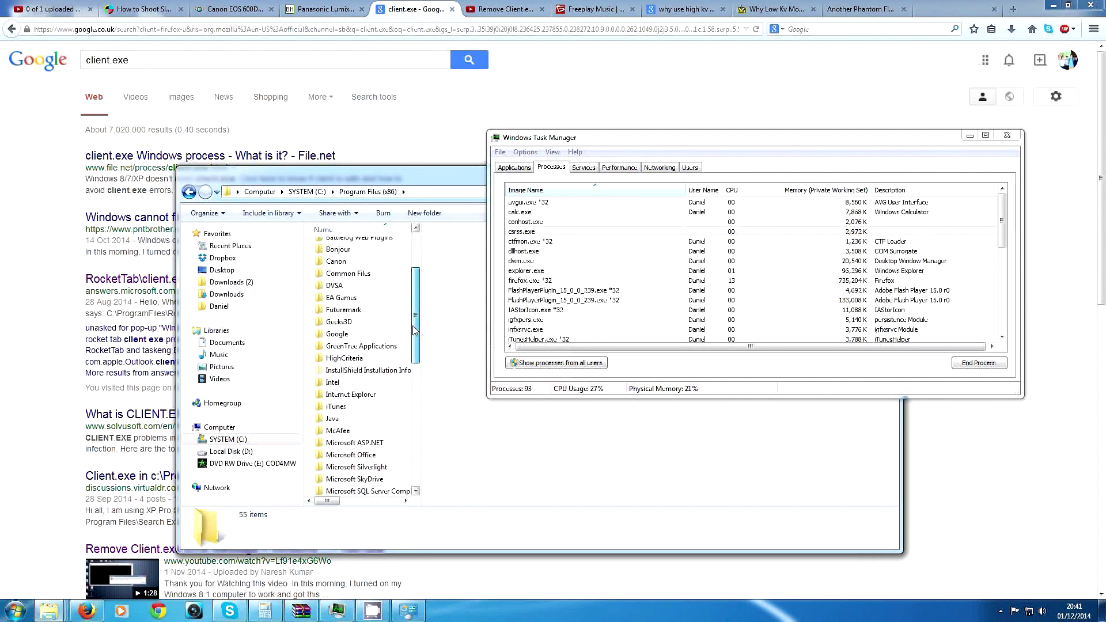
pyautogui.moveTo(415, 330); pyautogui.dragTo(410, 404)
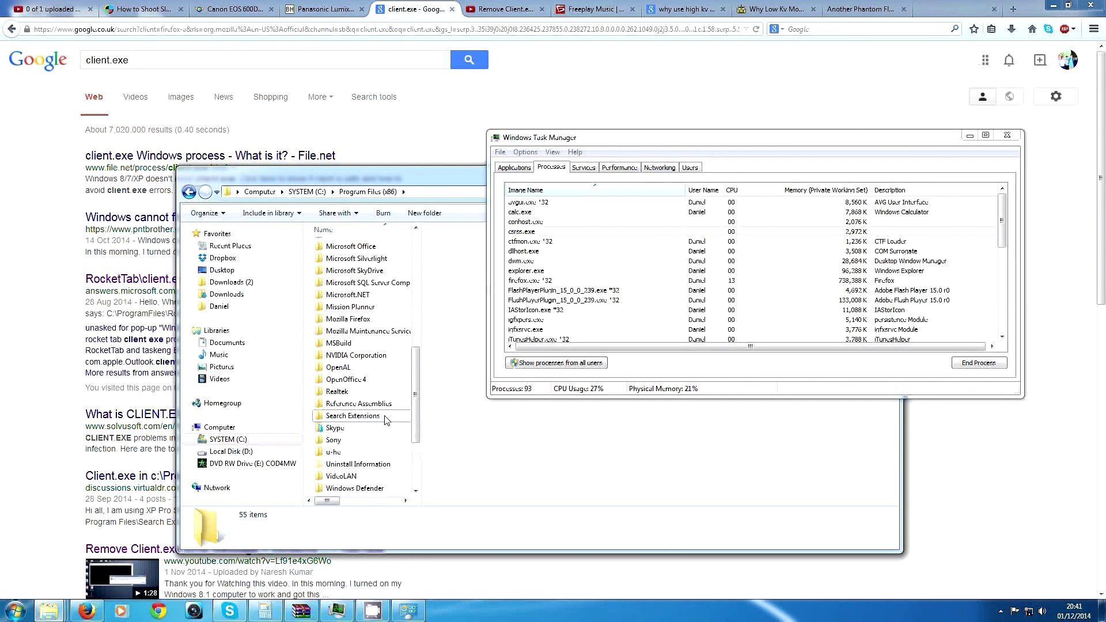
pyautogui.click(397, 422)
pyautogui.doubleClick(397, 422)
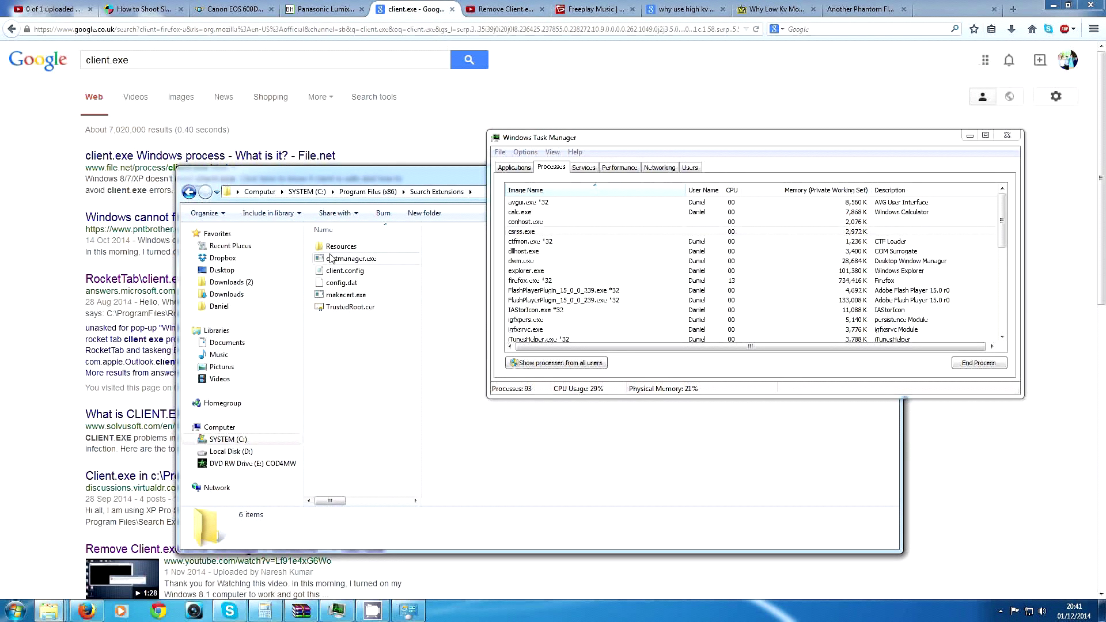
pyautogui.click(369, 271)
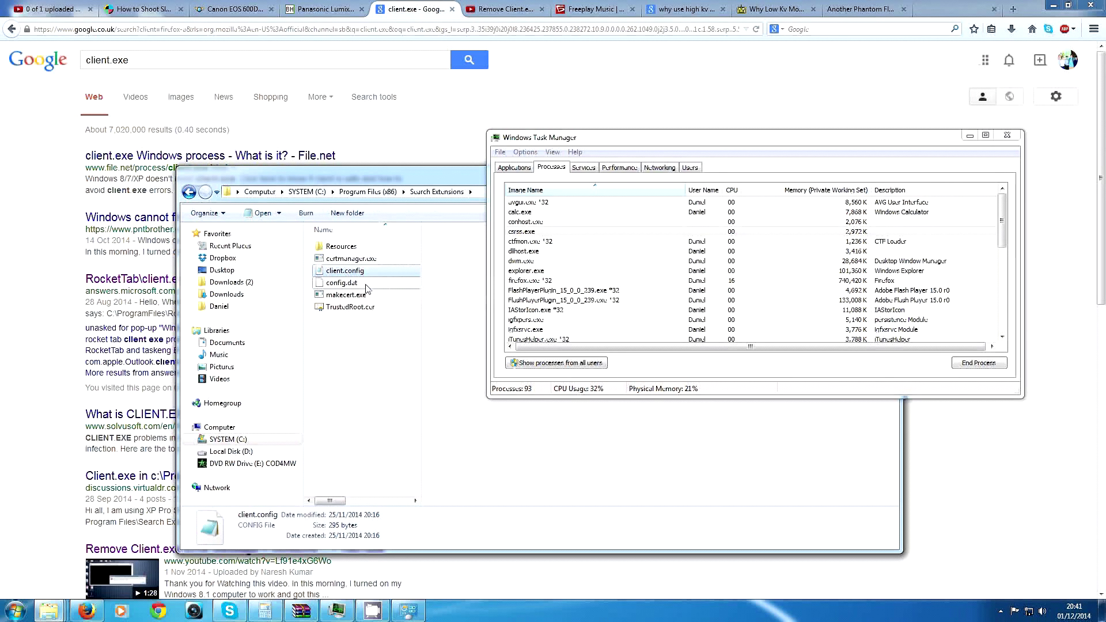
pyautogui.click(358, 321)
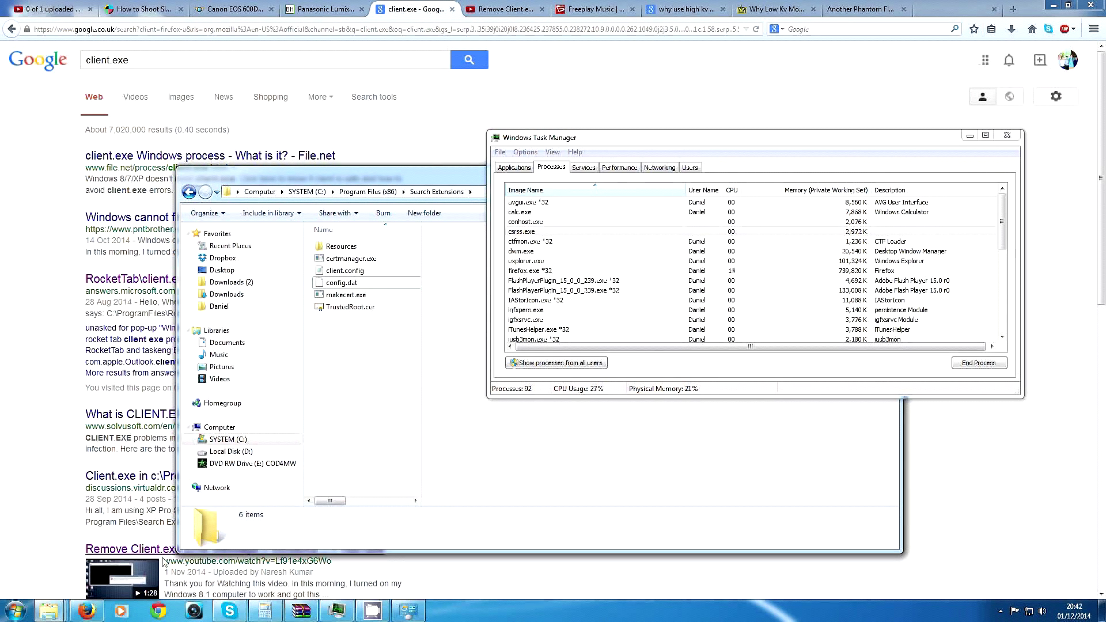
# Bring Chrome forward, close Task Manager, and review the proxy server error message.
pyautogui.click(158, 611)
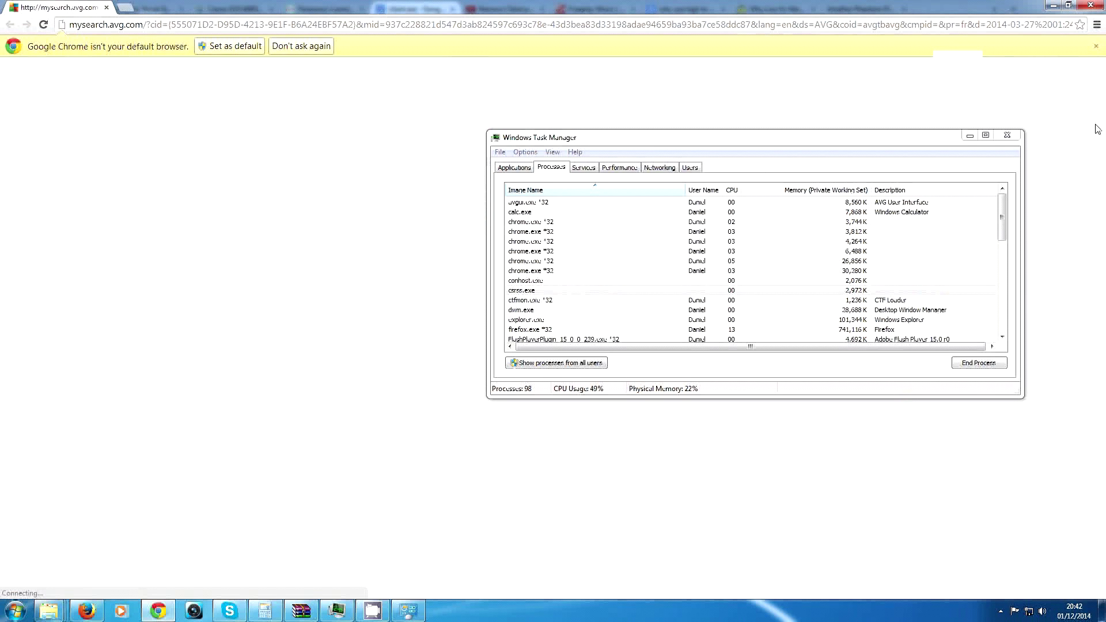
pyautogui.click(1007, 134)
pyautogui.moveTo(390, 191); pyautogui.dragTo(567, 193)
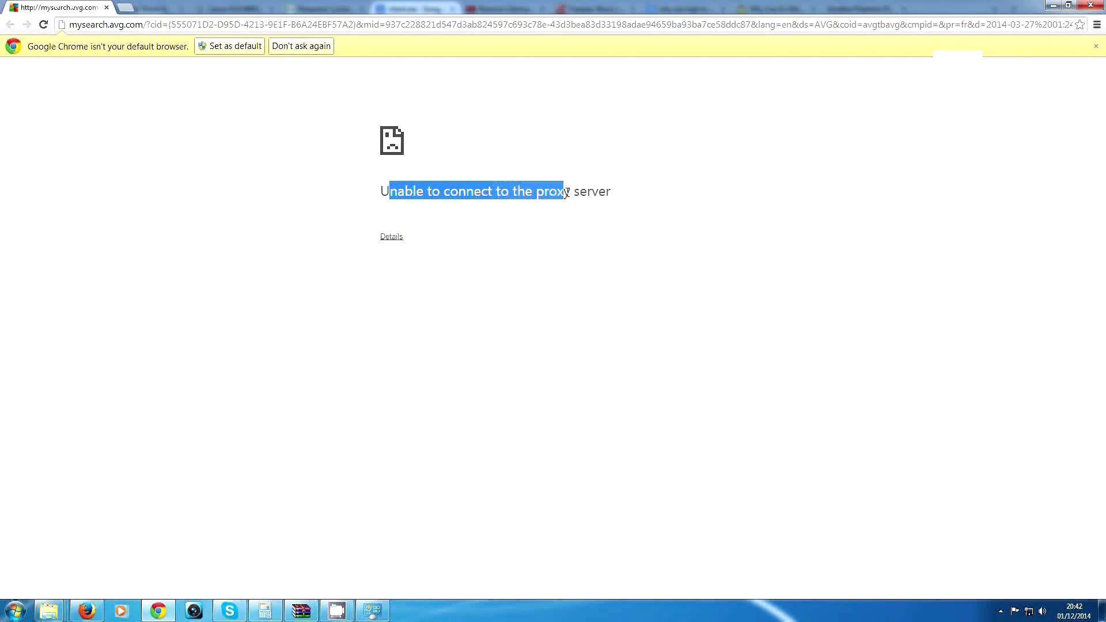
pyautogui.click(566, 224)
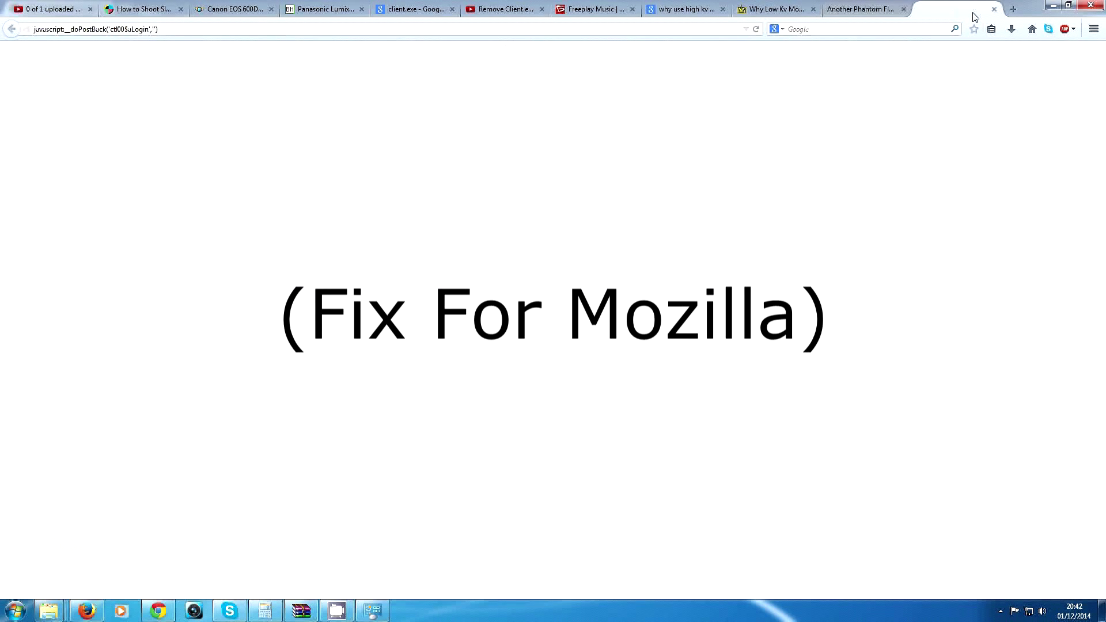
# Set Firefox's Advanced > Network connection settings to No proxy and confirm Options.
pyautogui.hotkey('ctrl', 't')
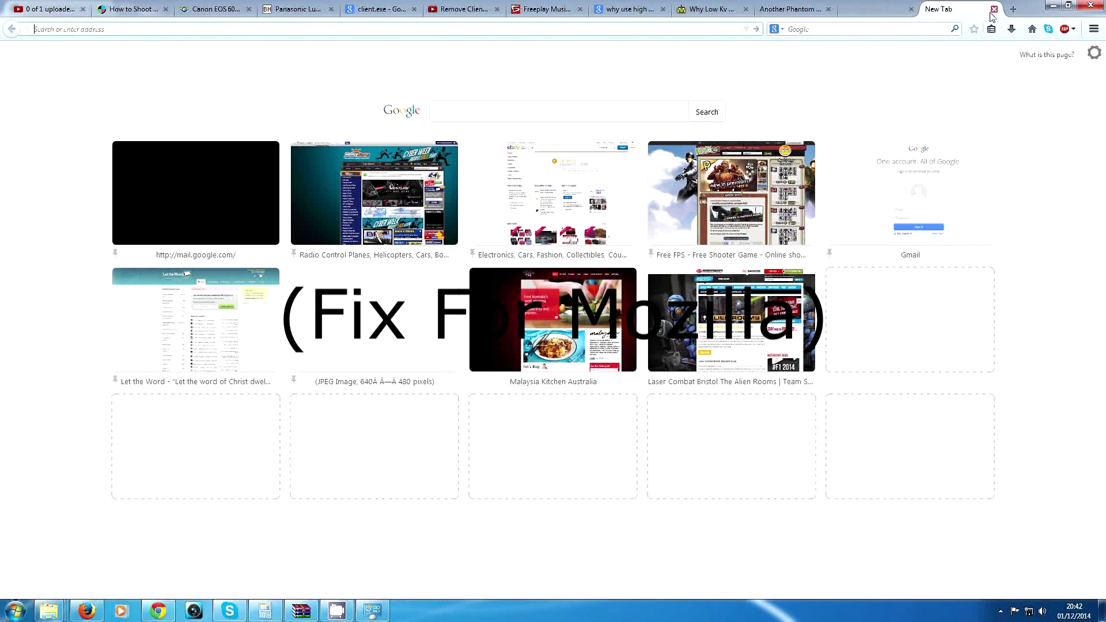
pyautogui.click(1093, 30)
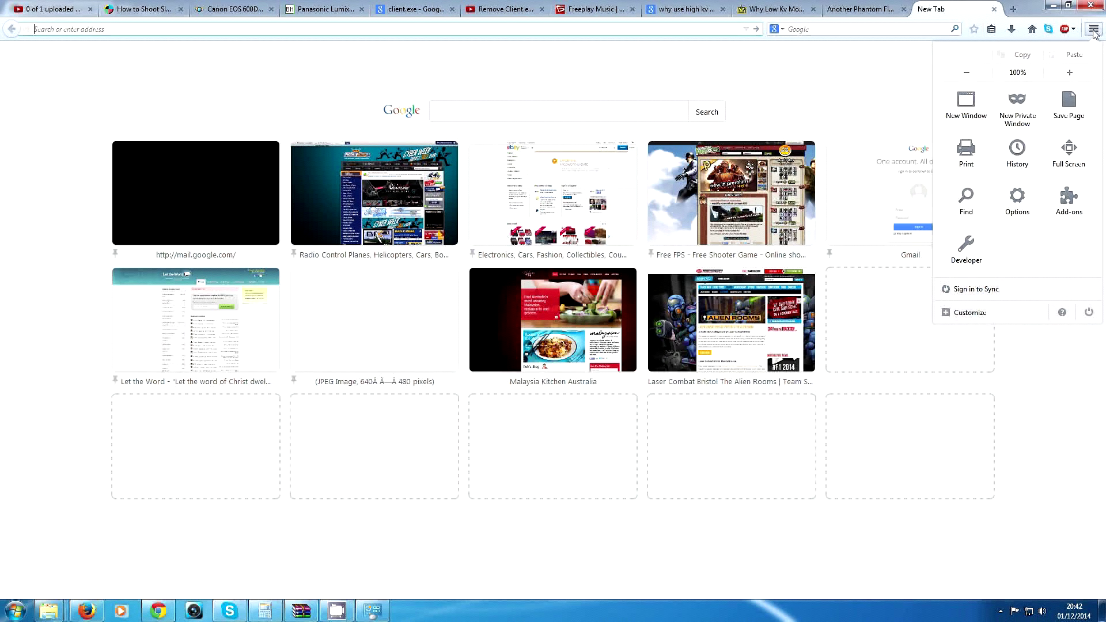
pyautogui.click(1017, 200)
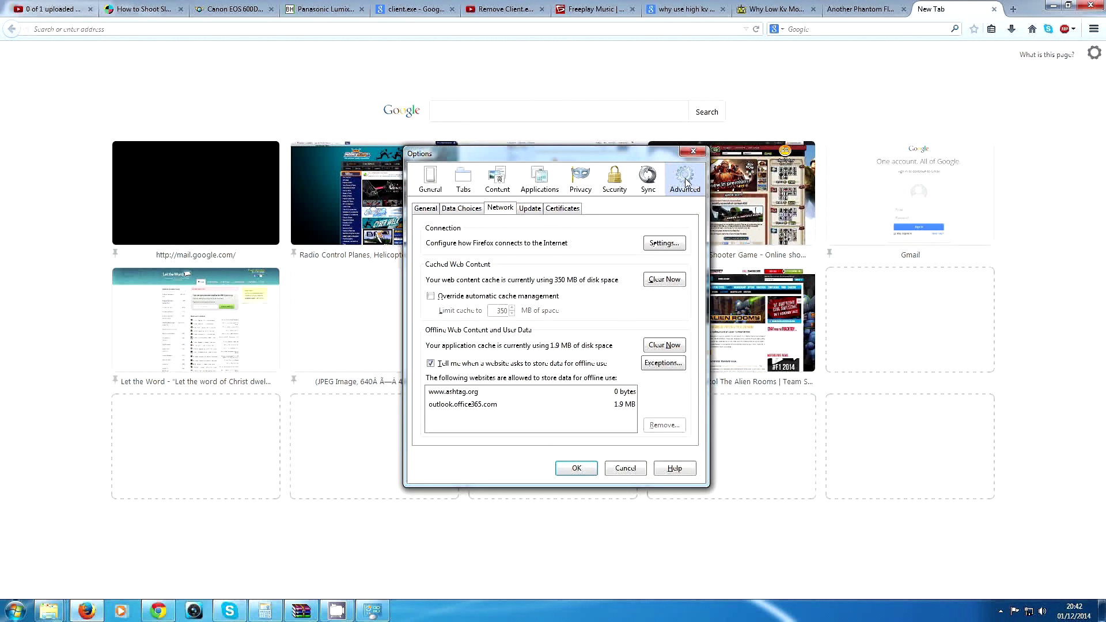
pyautogui.click(670, 247)
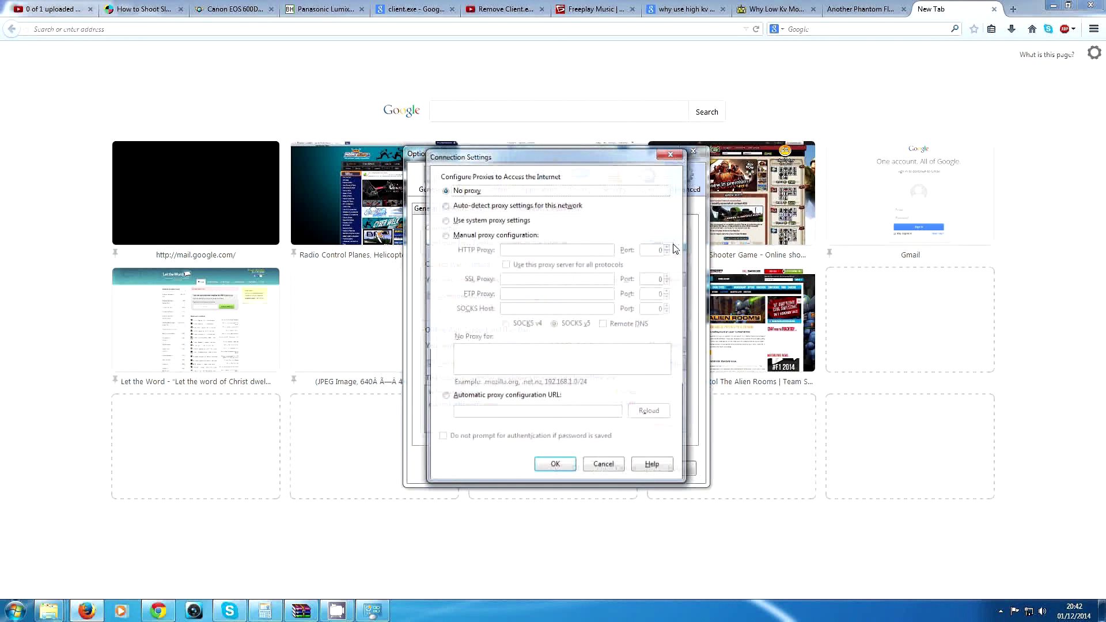
pyautogui.moveTo(503, 157); pyautogui.dragTo(811, 191)
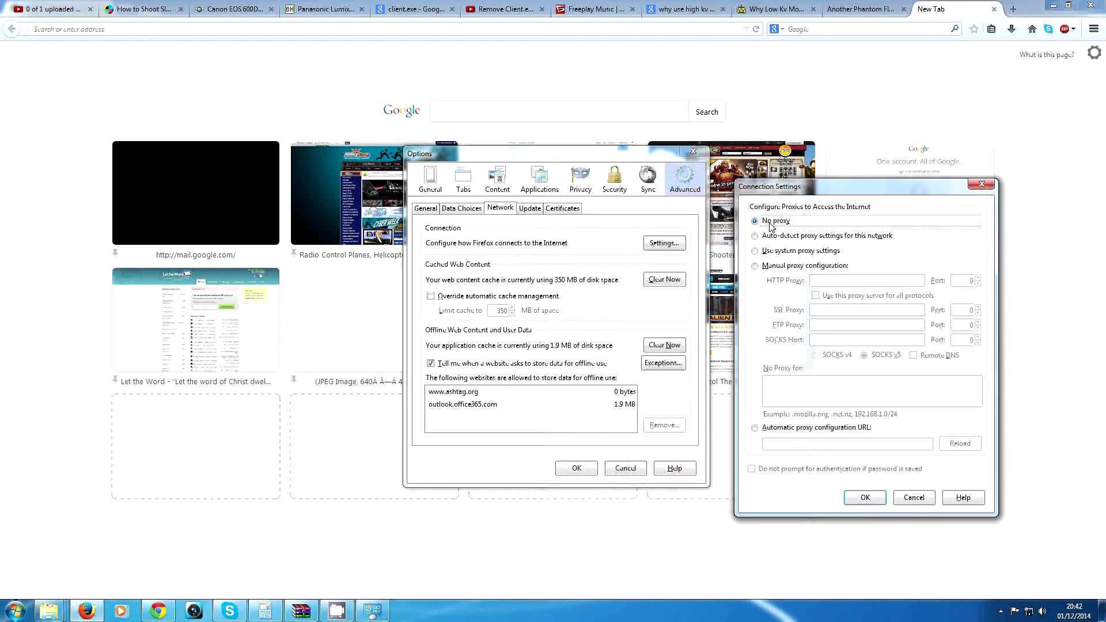
pyautogui.click(798, 256)
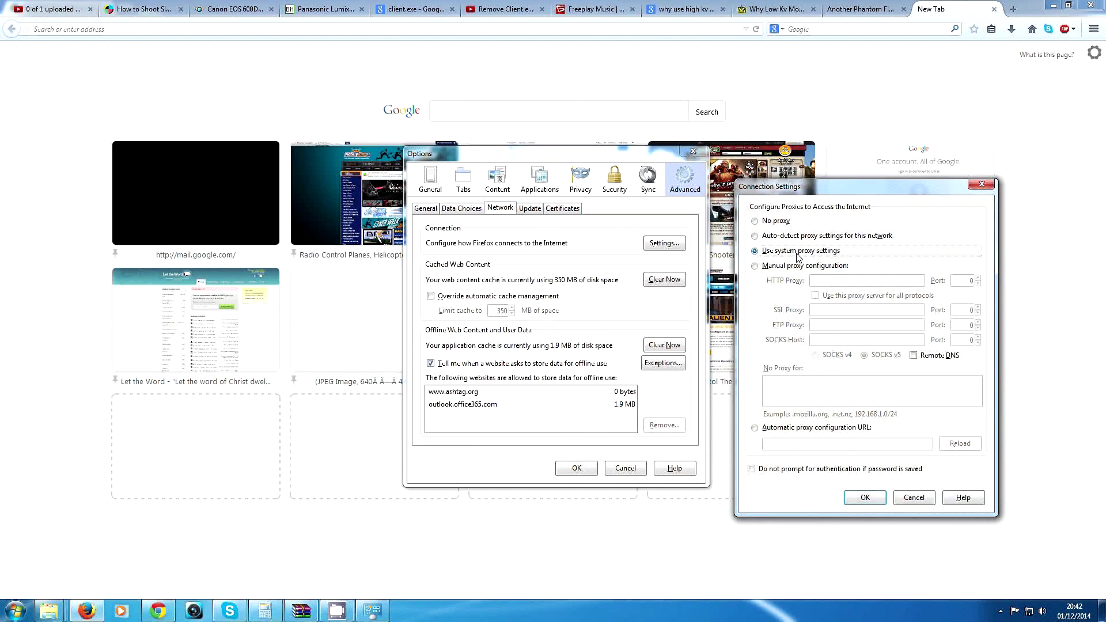
pyautogui.click(756, 222)
pyautogui.click(865, 496)
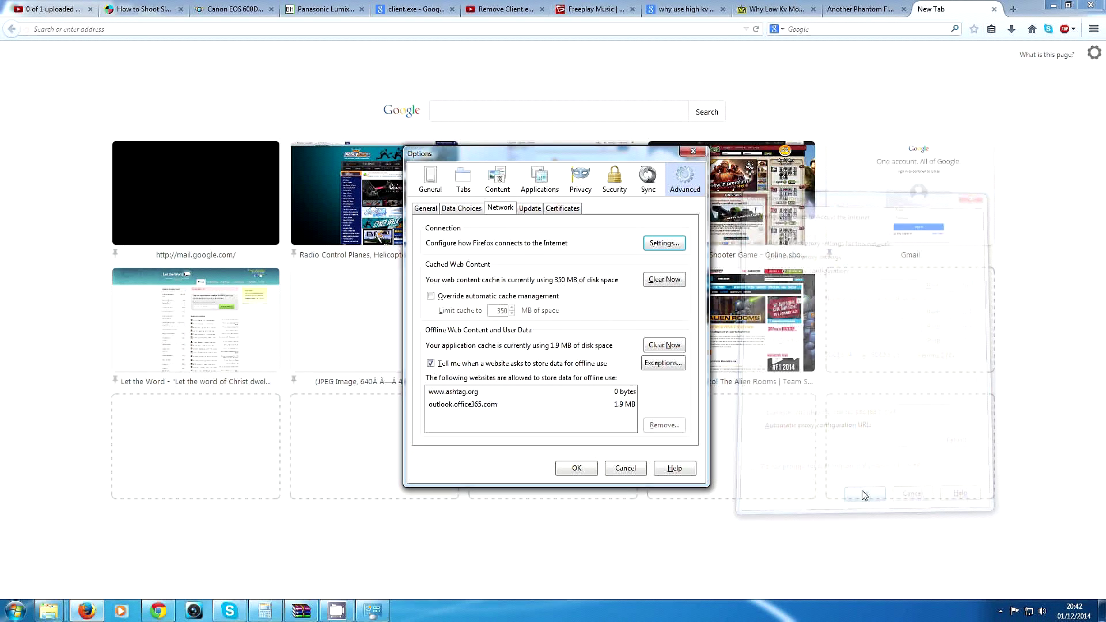
pyautogui.click(577, 468)
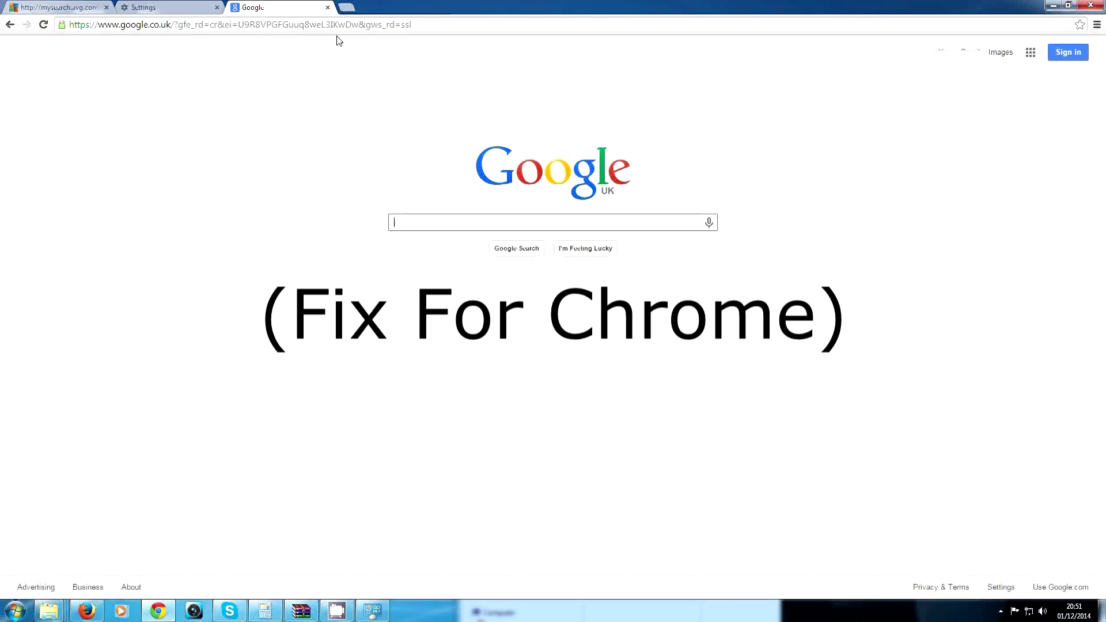
# Load google.com in a new Chrome tab and reload it, still hitting the proxy error.
pyautogui.hotkey('ctrl', 't')
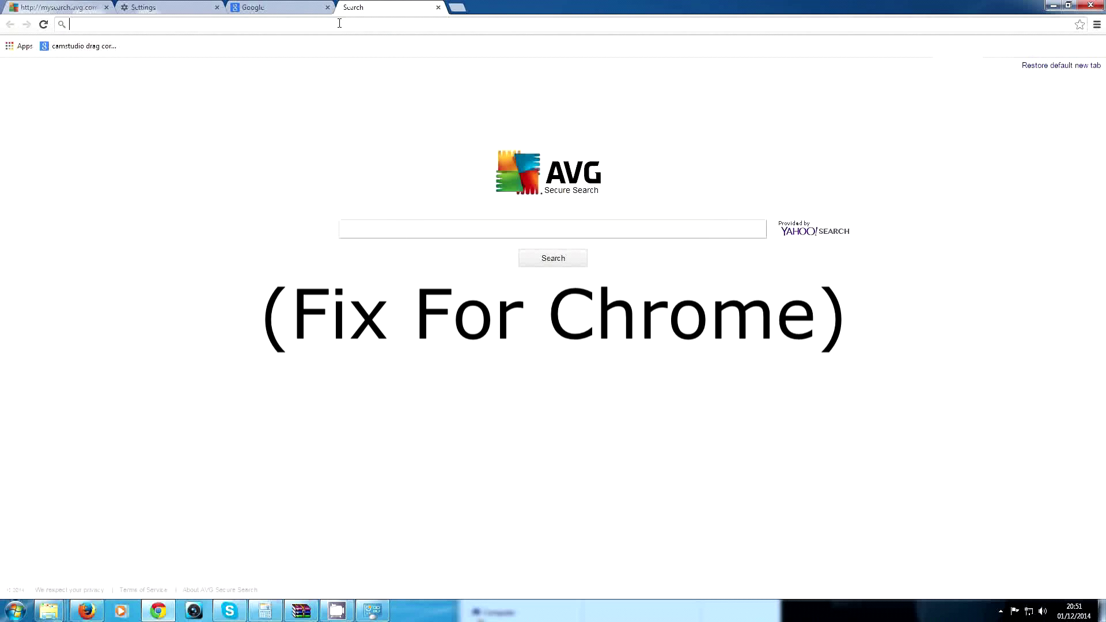
pyautogui.write('google.com')
pyautogui.press('Return')
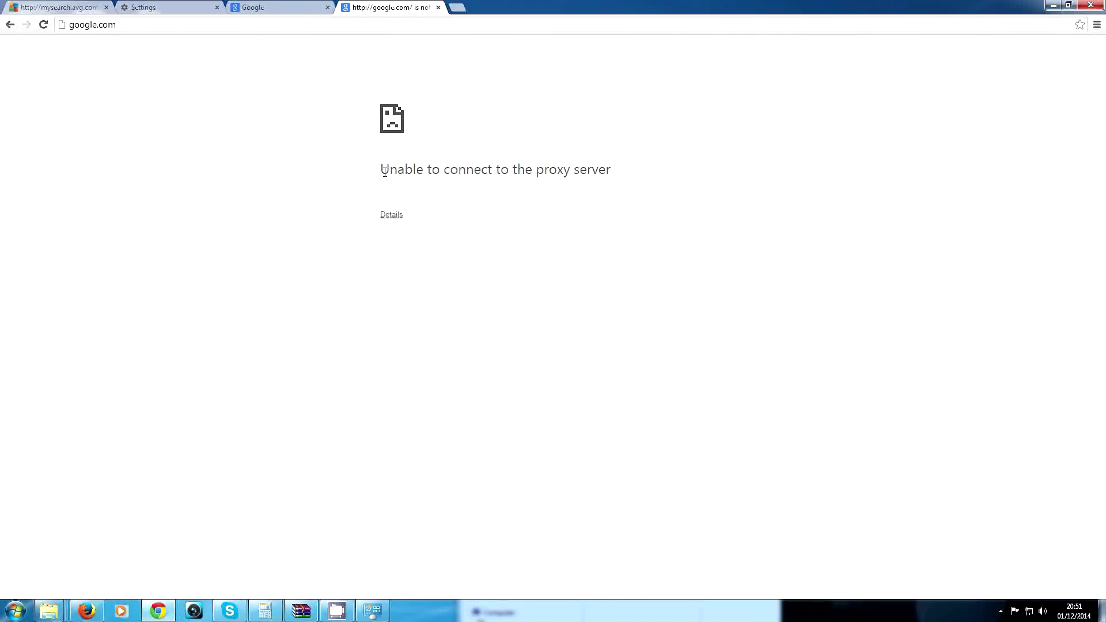
pyautogui.press('F5')
# Open Chrome's settings page and expand the advanced settings.
pyautogui.click(1097, 25)
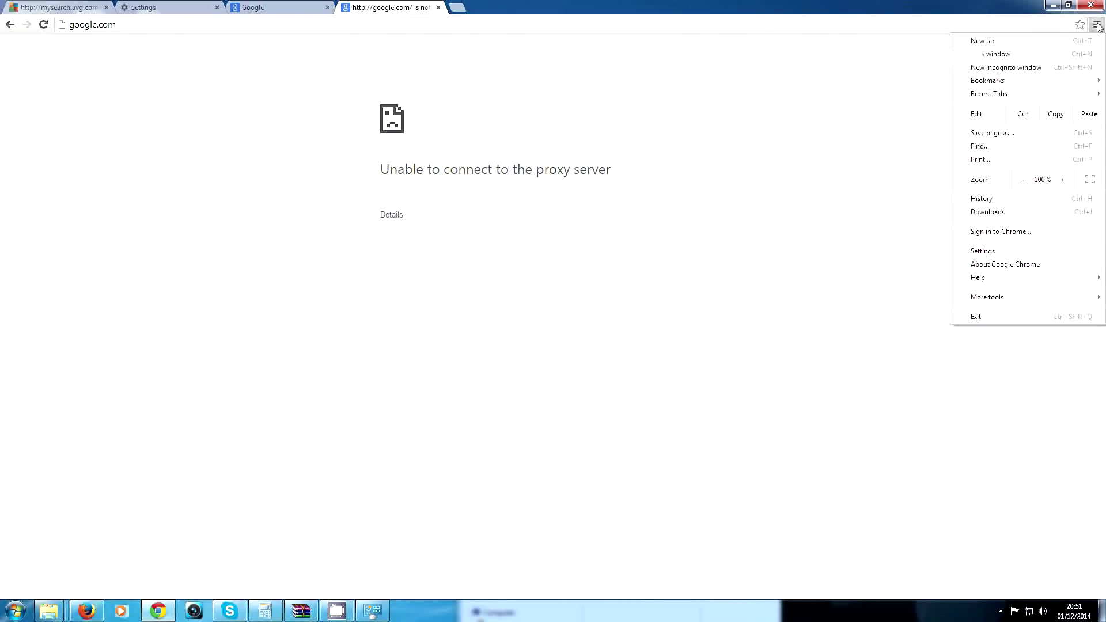
pyautogui.click(982, 252)
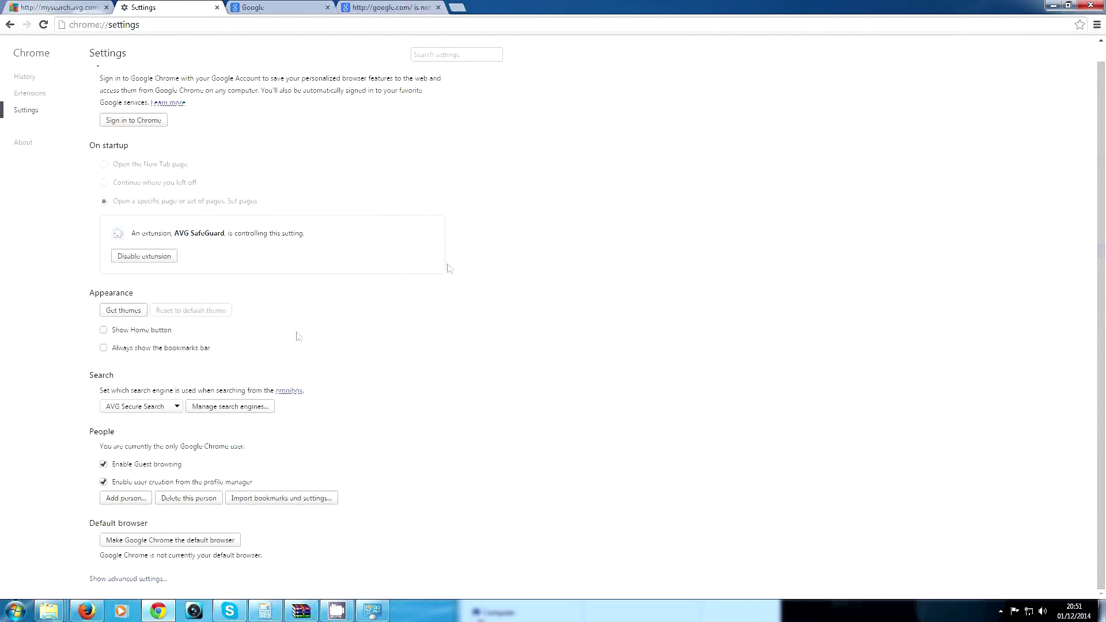
pyautogui.doubleClick(579, 11)
pyautogui.moveTo(565, 62); pyautogui.dragTo(521, 3)
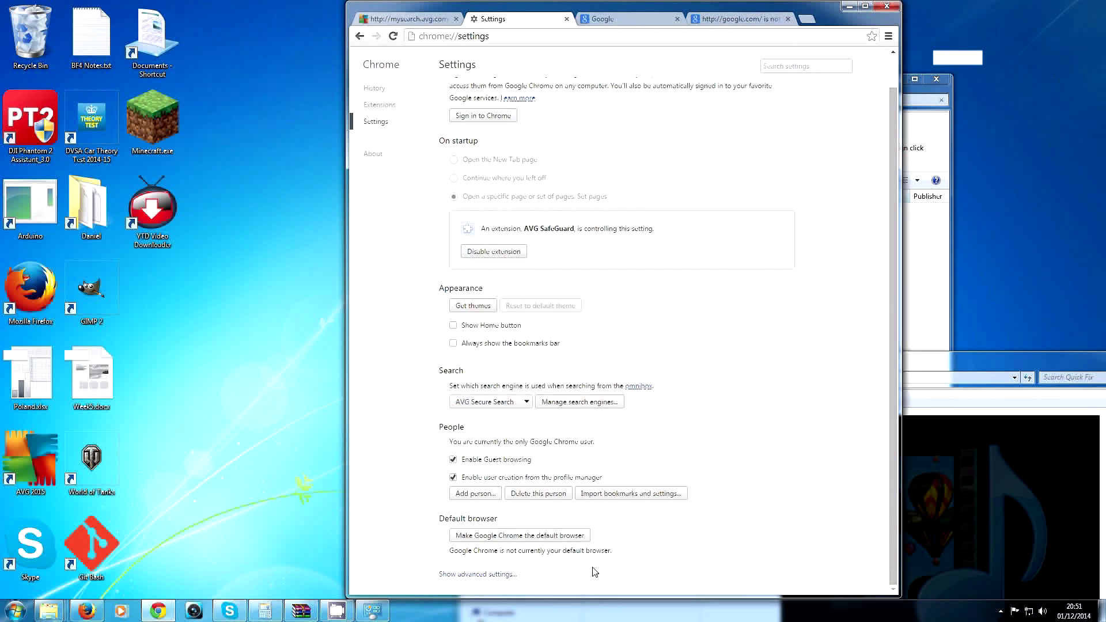
pyautogui.moveTo(589, 595); pyautogui.dragTo(628, 453)
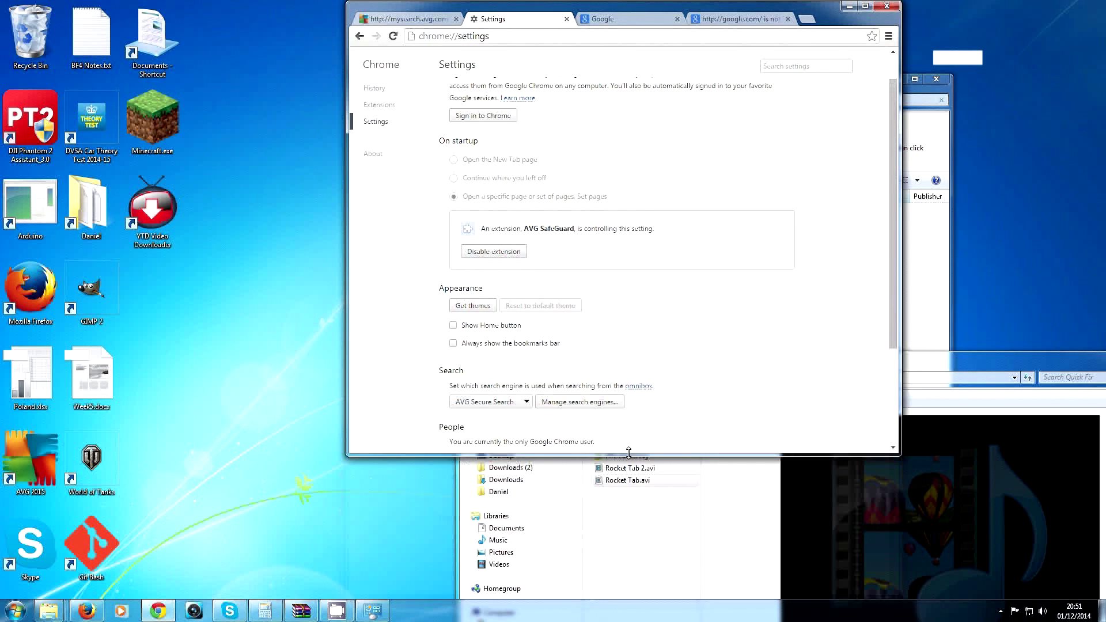
pyautogui.scroll(-3, 783, 210)
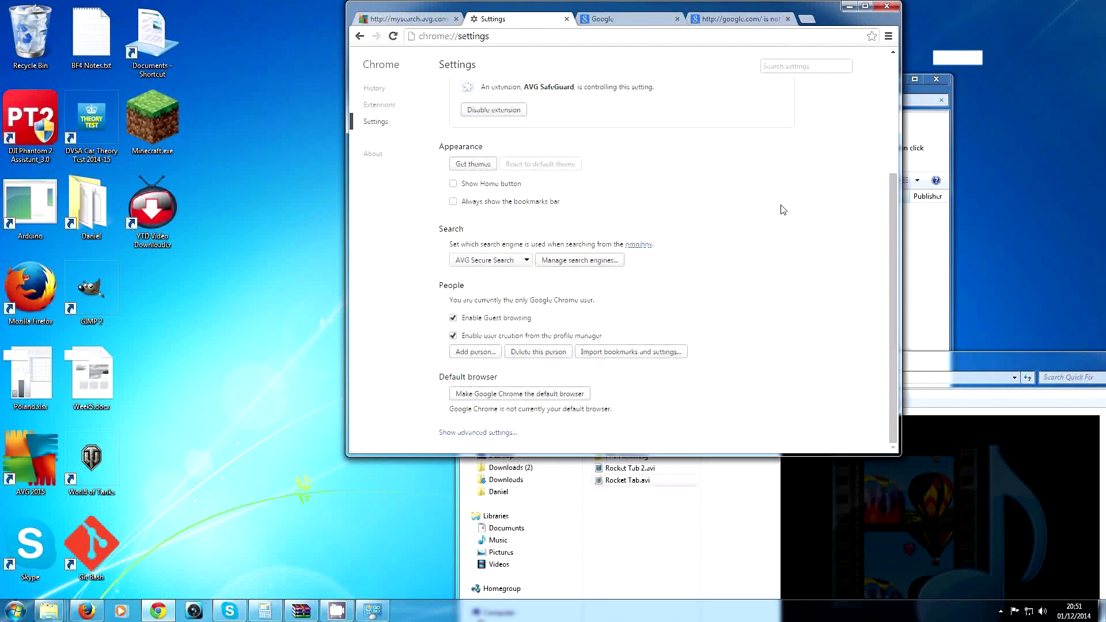
pyautogui.click(480, 433)
pyautogui.click(859, 8)
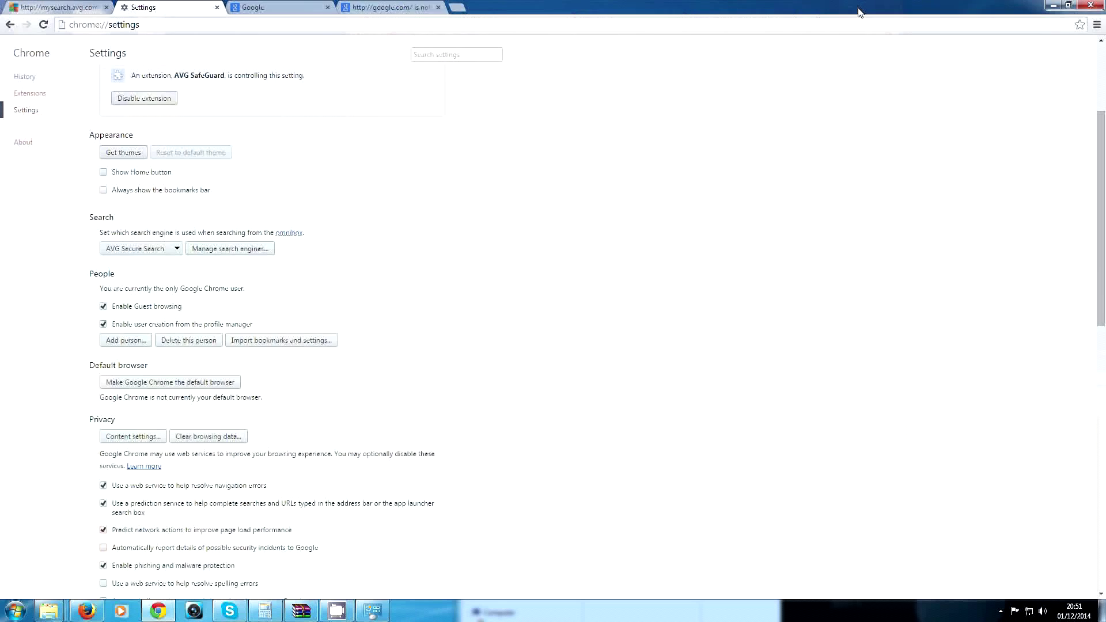
pyautogui.moveTo(1104, 132); pyautogui.dragTo(1096, 308)
# Uncheck Use a proxy server in the LAN settings, confirm, and reload google.com.
pyautogui.click(133, 388)
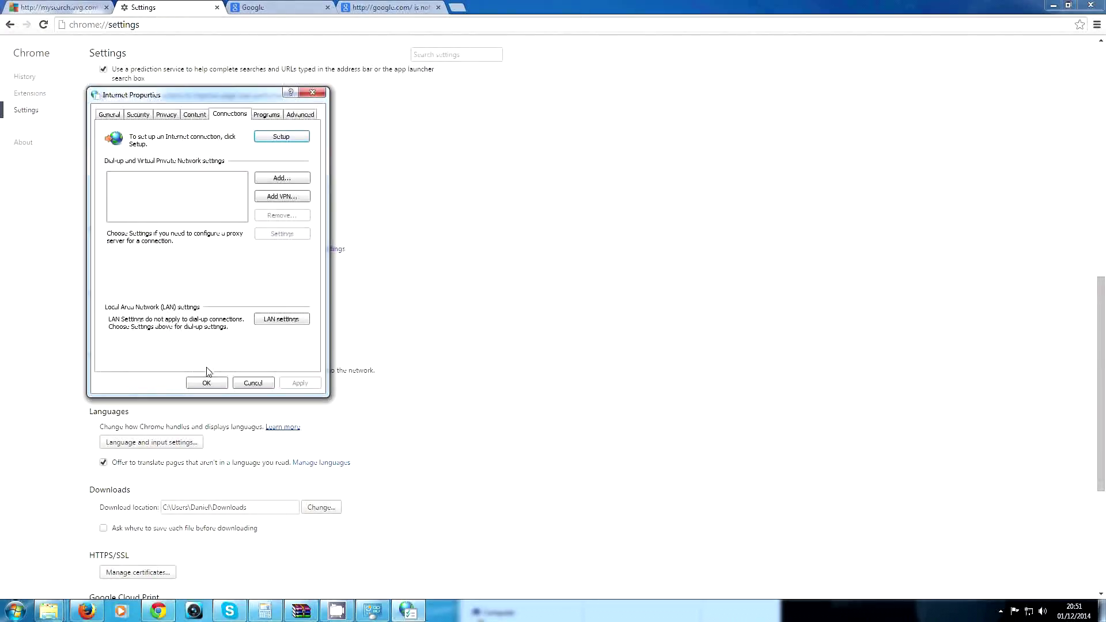
pyautogui.click(295, 322)
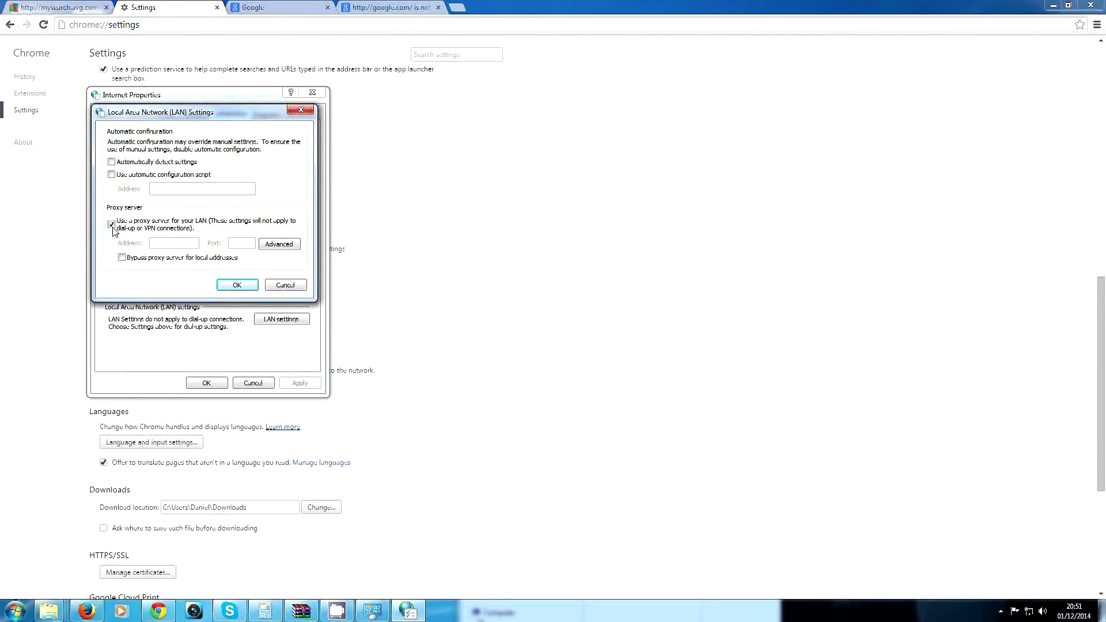
pyautogui.click(112, 225)
pyautogui.click(237, 285)
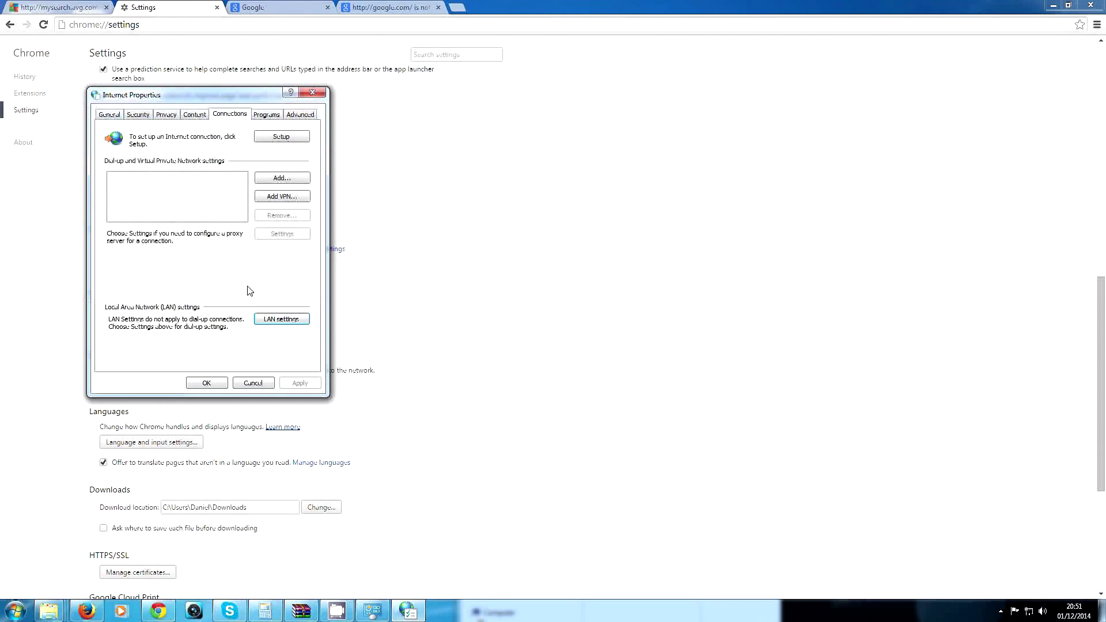
pyautogui.click(205, 384)
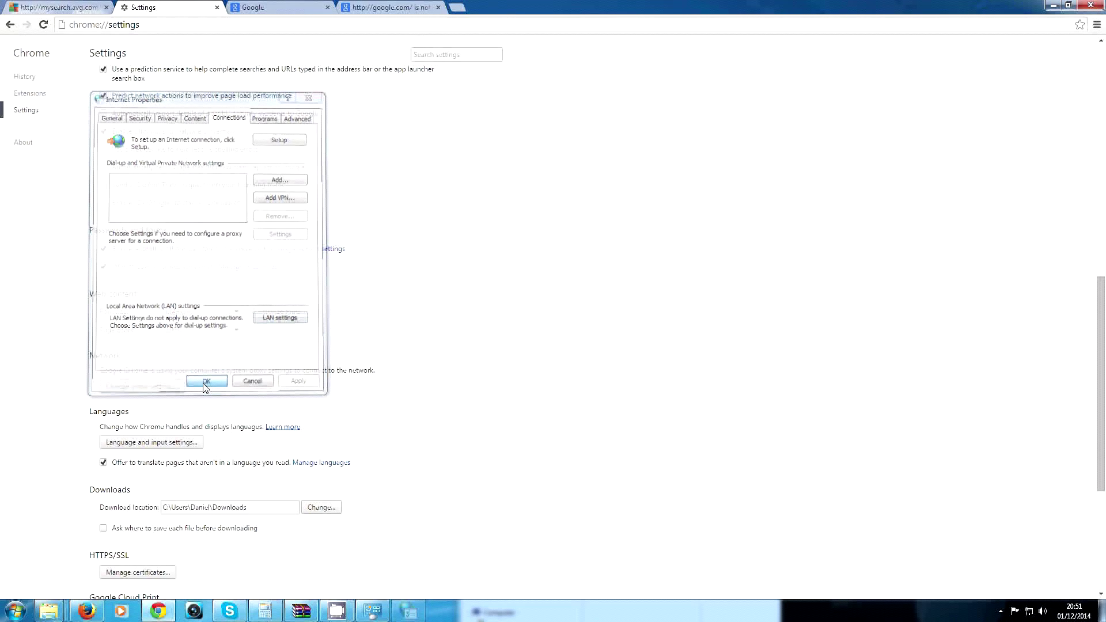
pyautogui.click(374, 5)
pyautogui.click(312, 26)
pyautogui.press('Return')
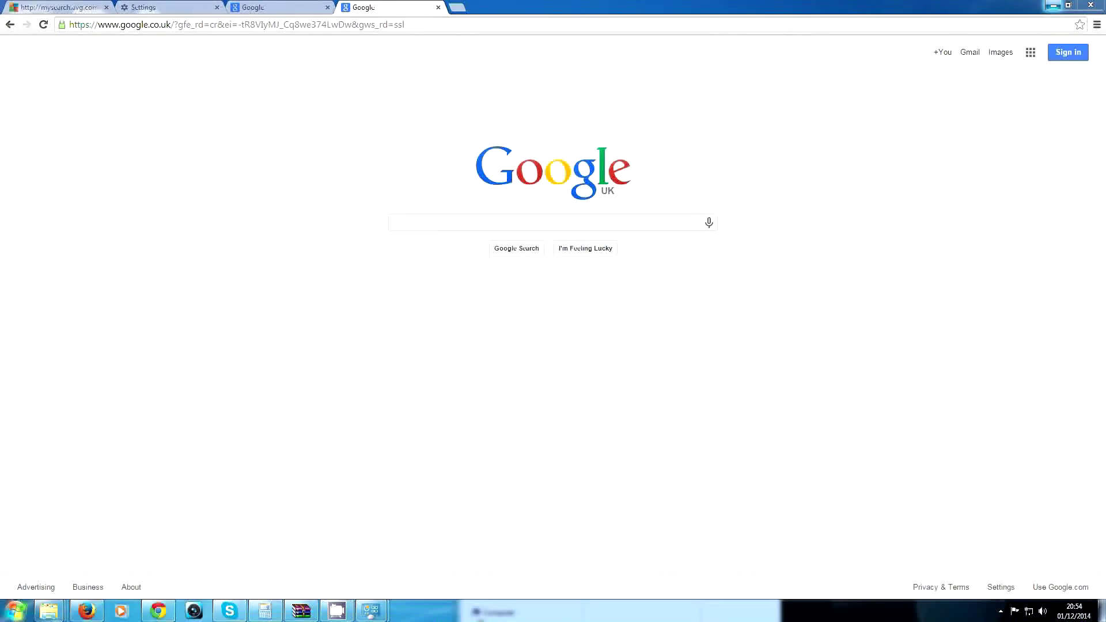
# Open Internet Options from Control Panel on the Connections tab.
pyautogui.click(15, 610)
pyautogui.click(206, 289)
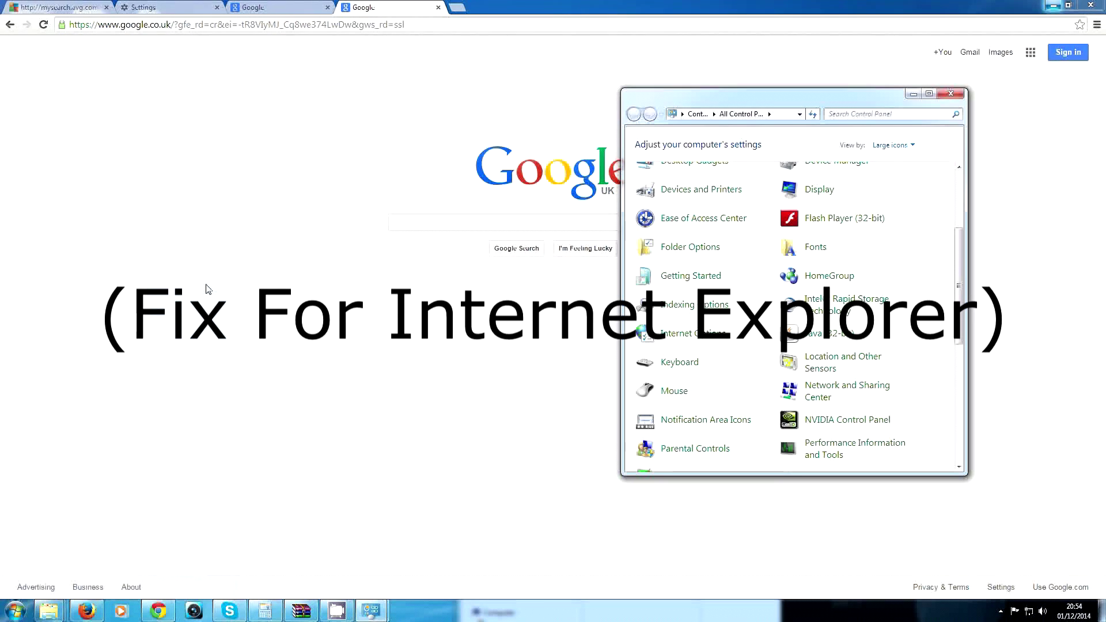
pyautogui.moveTo(962, 254); pyautogui.dragTo(960, 260)
pyautogui.click(693, 301)
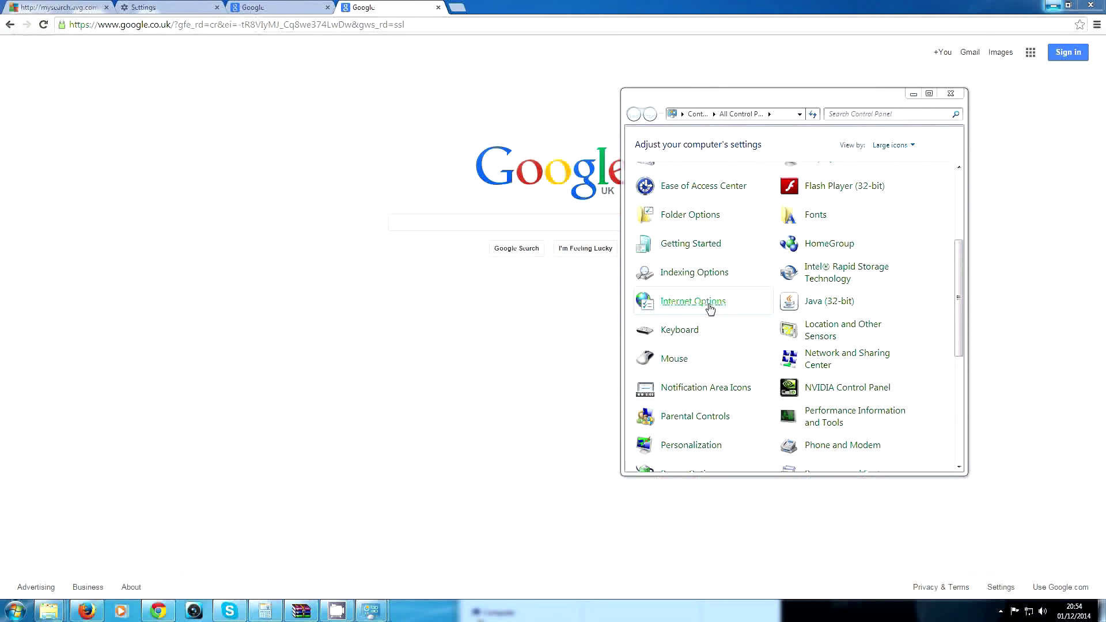
pyautogui.moveTo(156, 23); pyautogui.dragTo(543, 117)
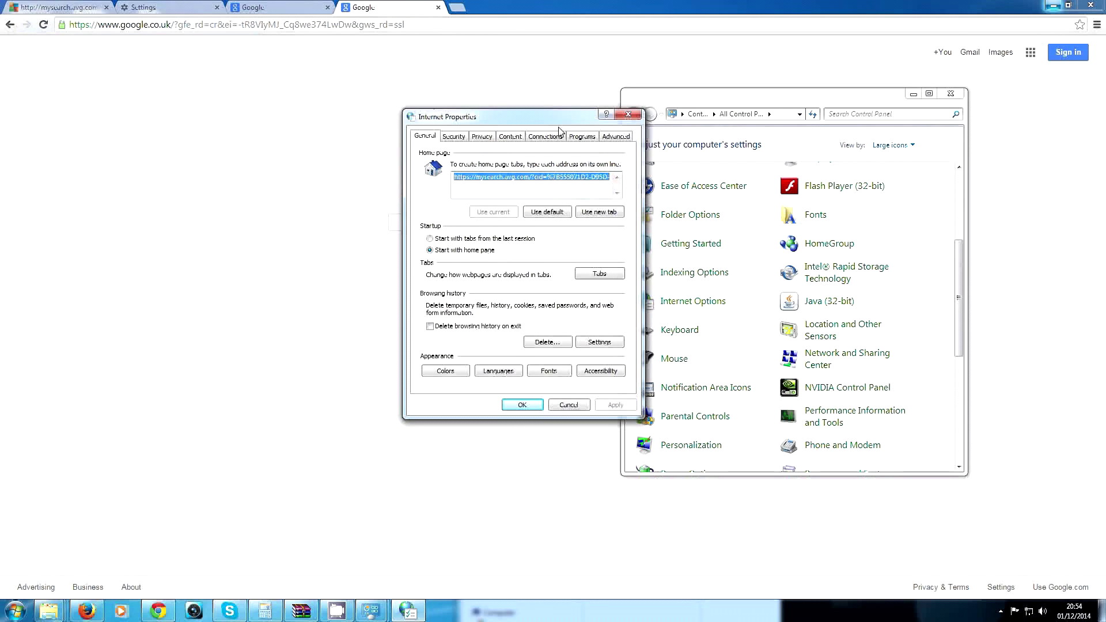
pyautogui.click(555, 135)
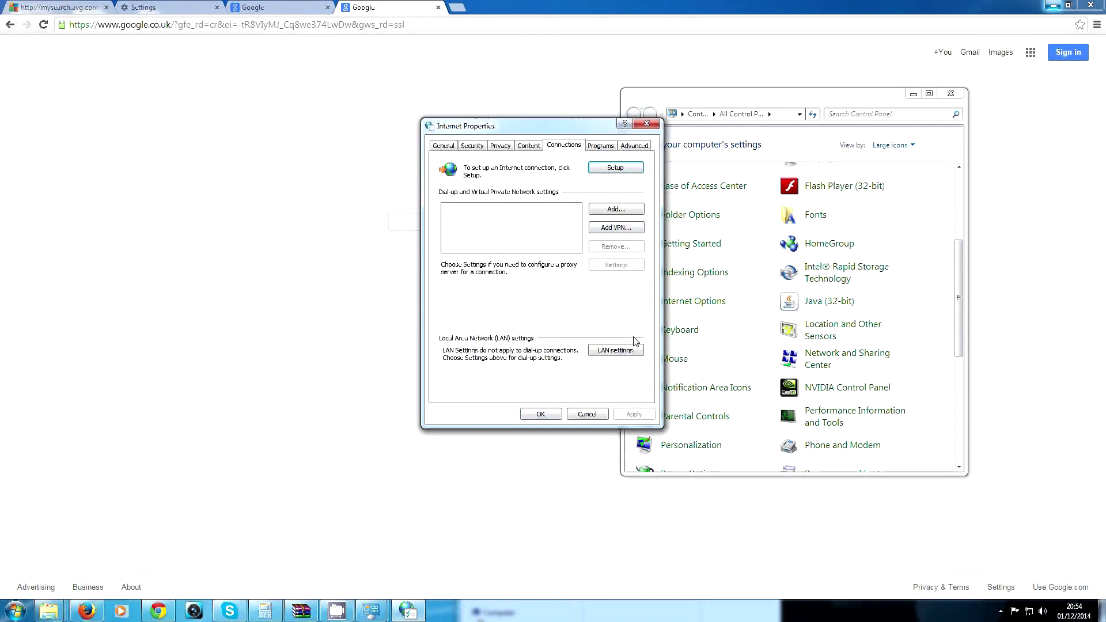
# Leave Use a proxy server unchecked in LAN settings and confirm both dialogs.
pyautogui.click(627, 351)
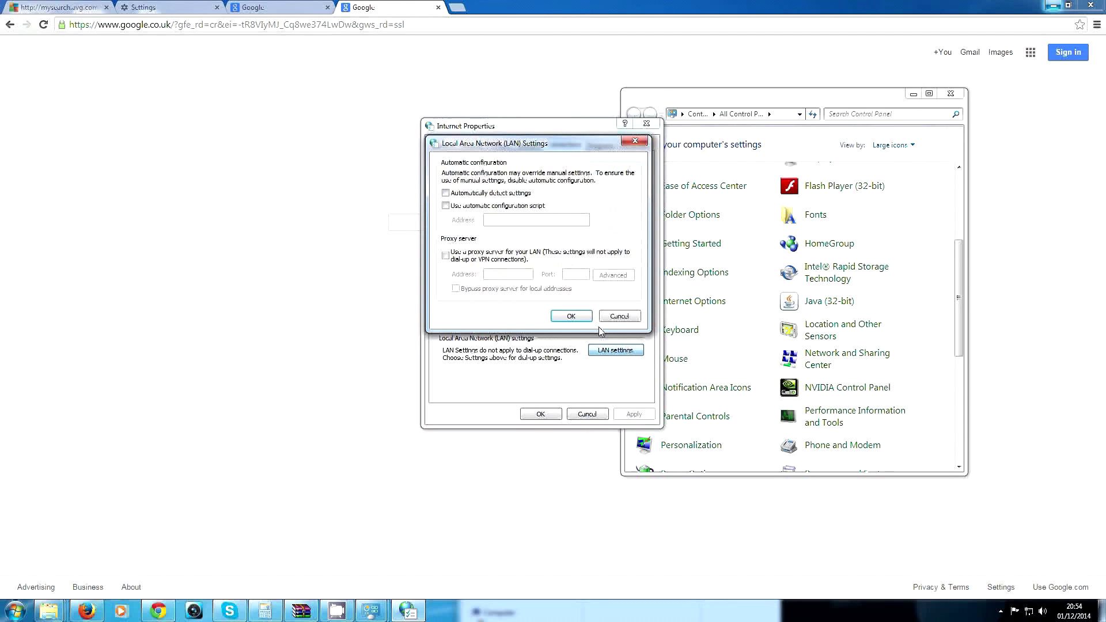
pyautogui.click(461, 257)
pyautogui.click(462, 258)
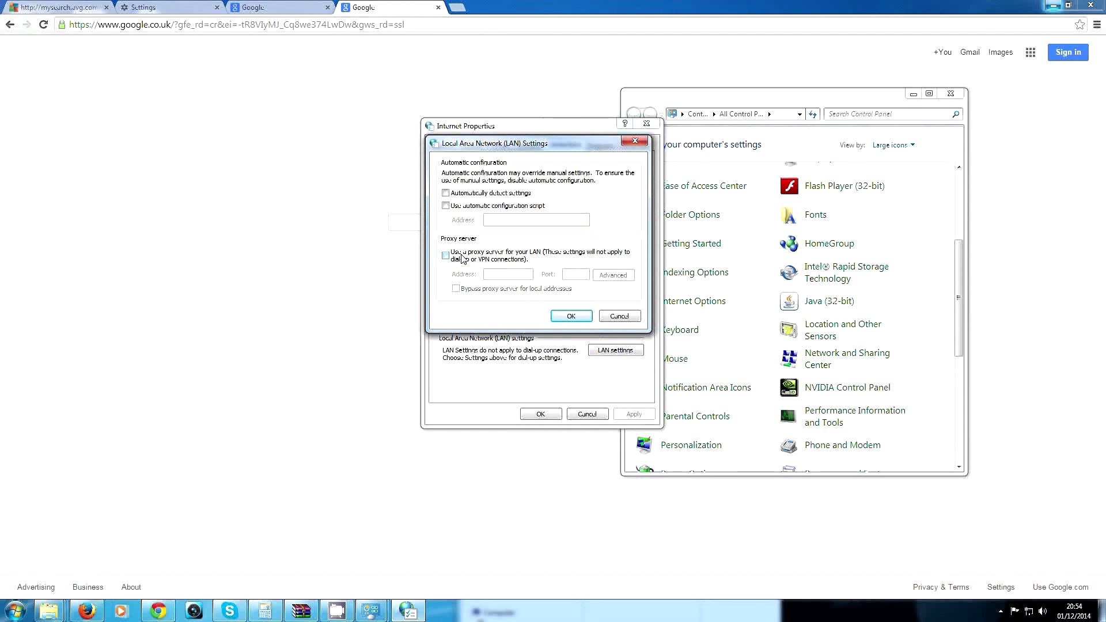
pyautogui.click(463, 258)
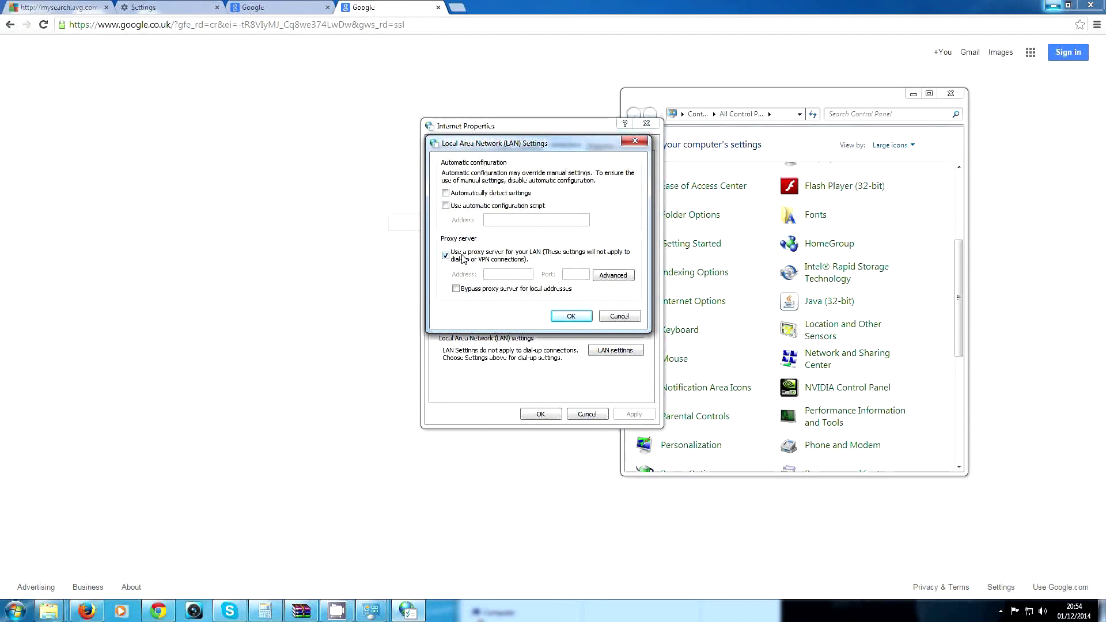
pyautogui.click(463, 258)
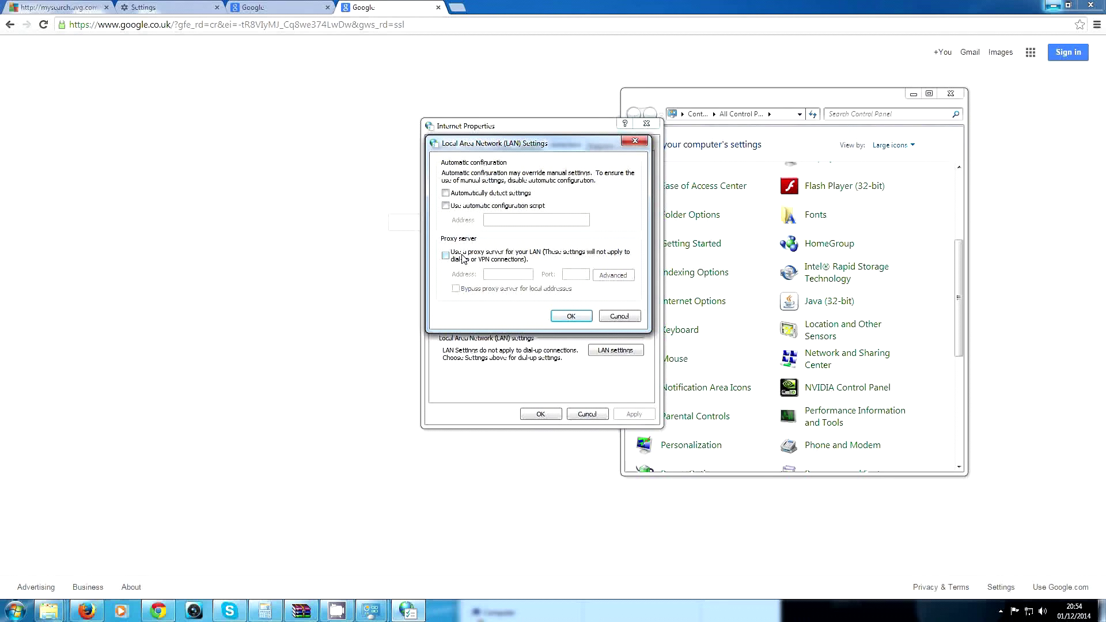
pyautogui.click(570, 317)
pyautogui.click(585, 414)
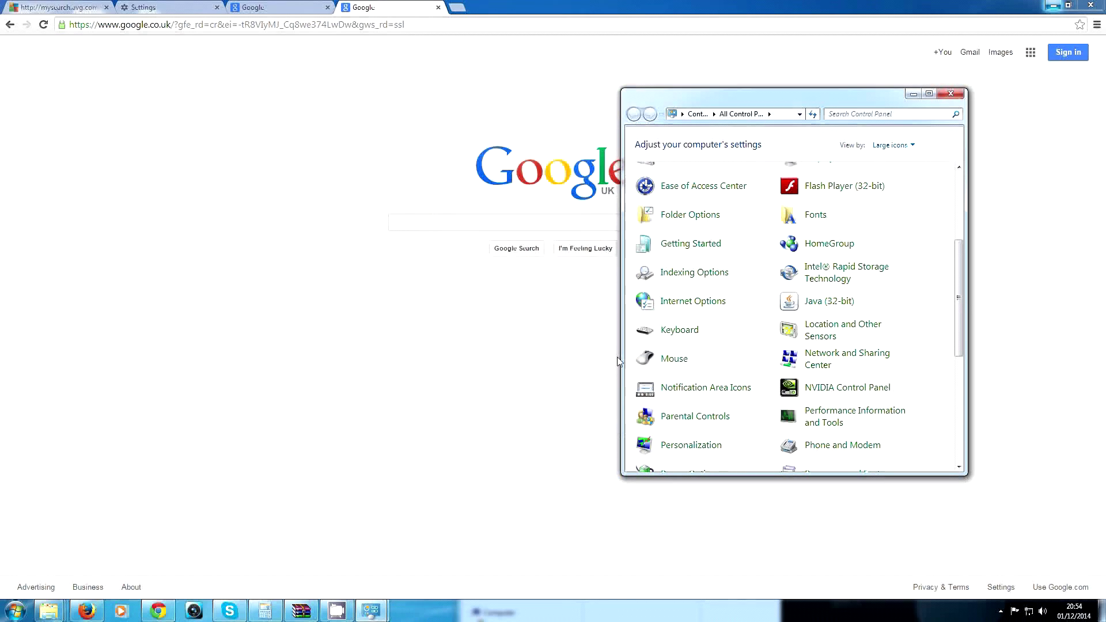